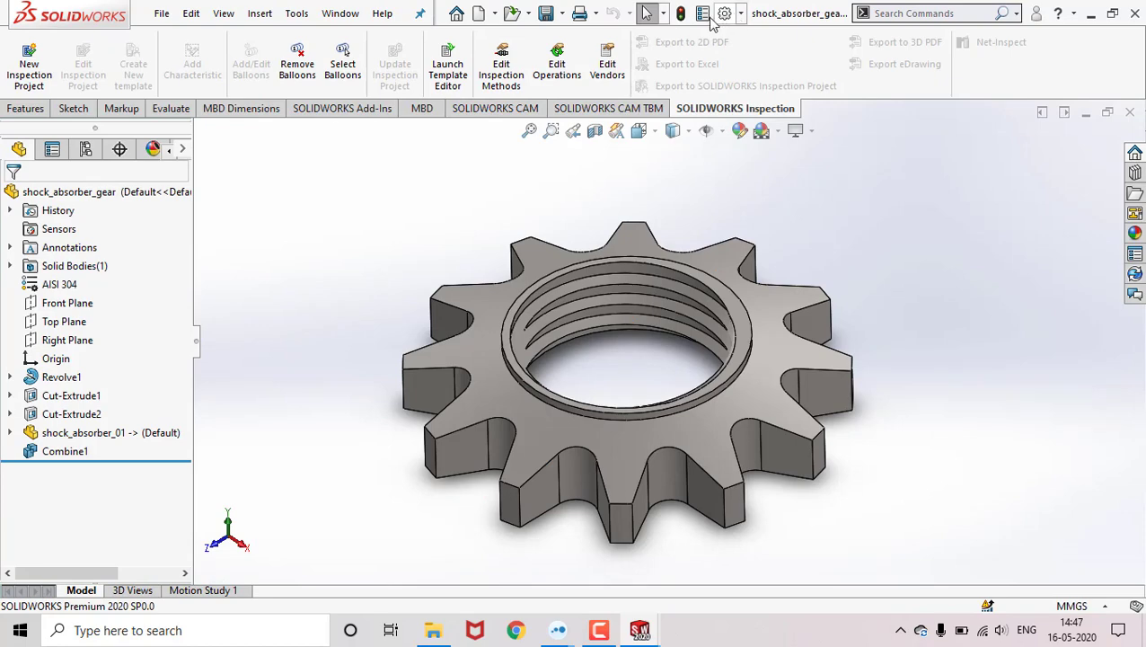
Review the custom properties of the shock_absorber_gear part and close it, discarding its changes in the assembly
left_click(703, 15)
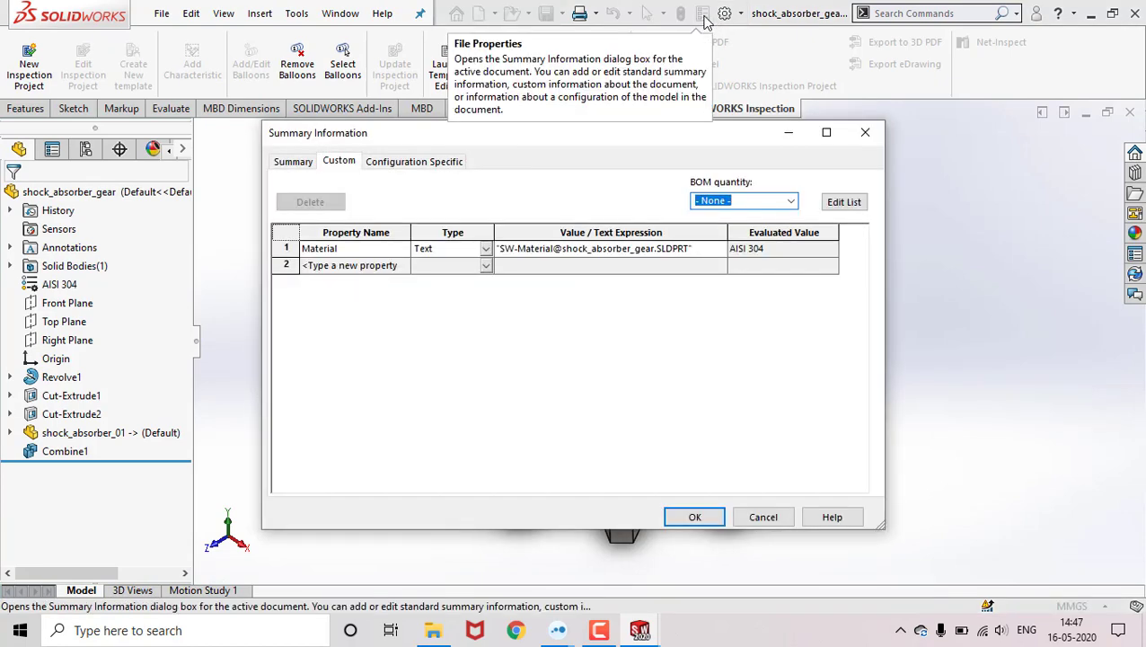
left_click(680, 519)
key("ctrl+w")
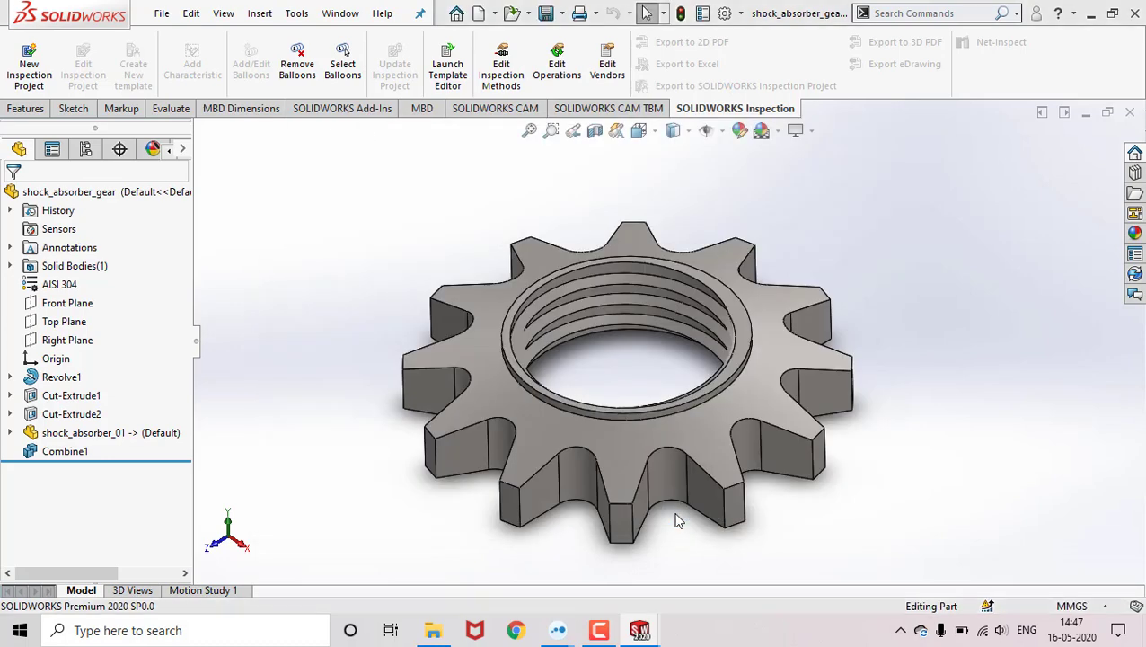
key("Tab")
key("Return")
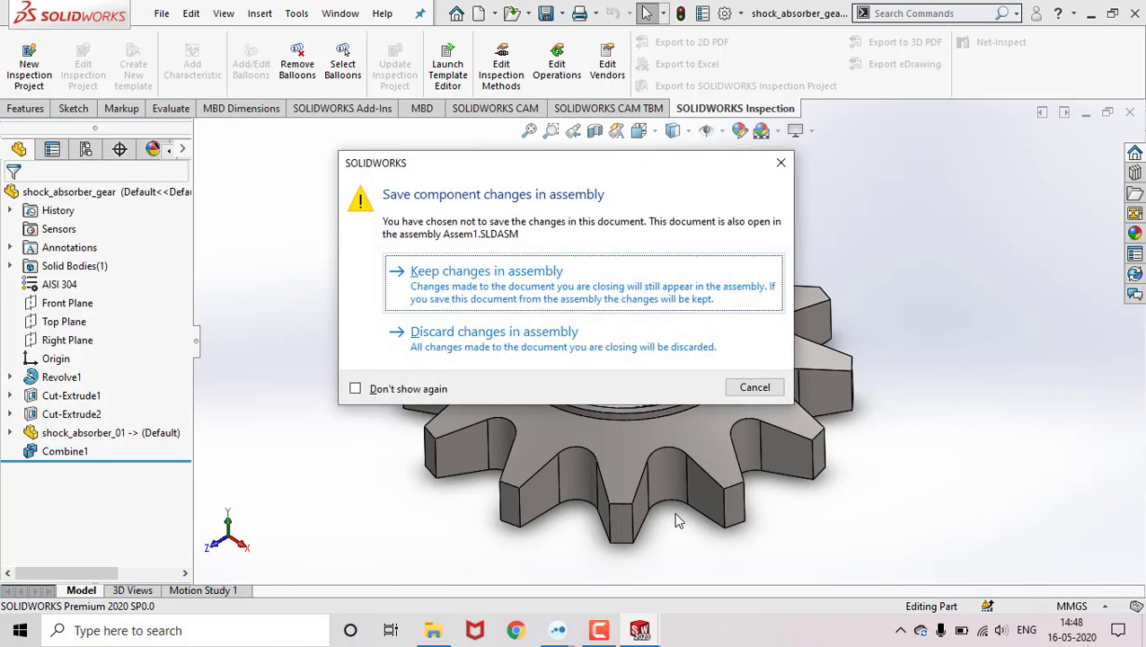
left_click(550, 334)
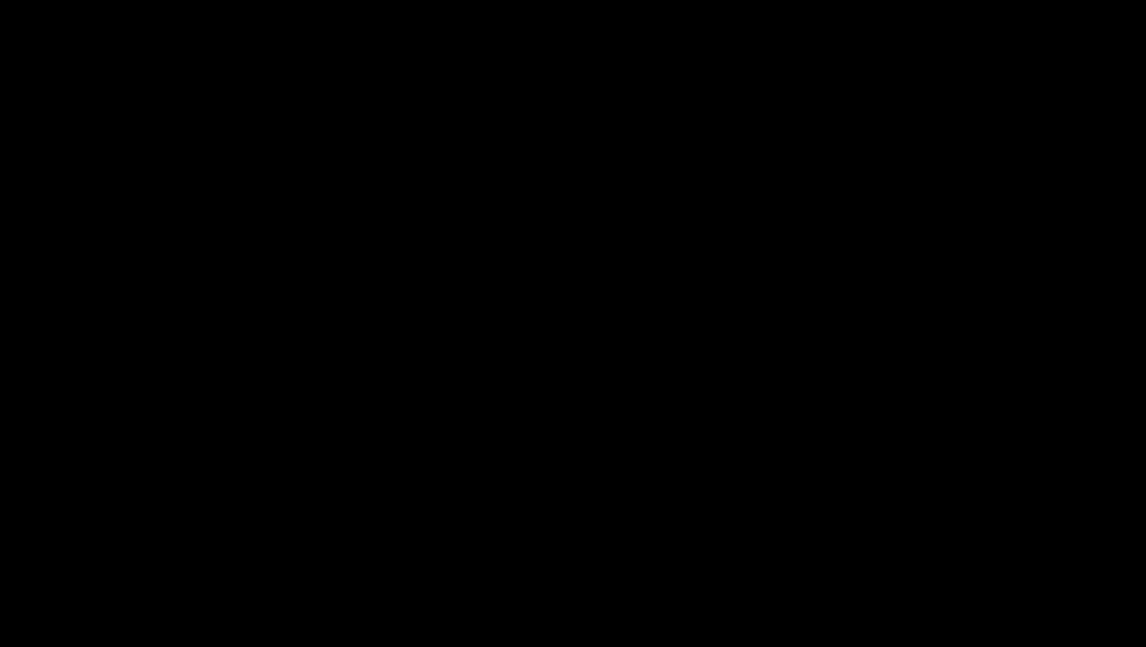
Insert the custom properties Height 120, Area 60 and Width 35 into the assembly document using the Custom Property Tool
left_click(983, 63)
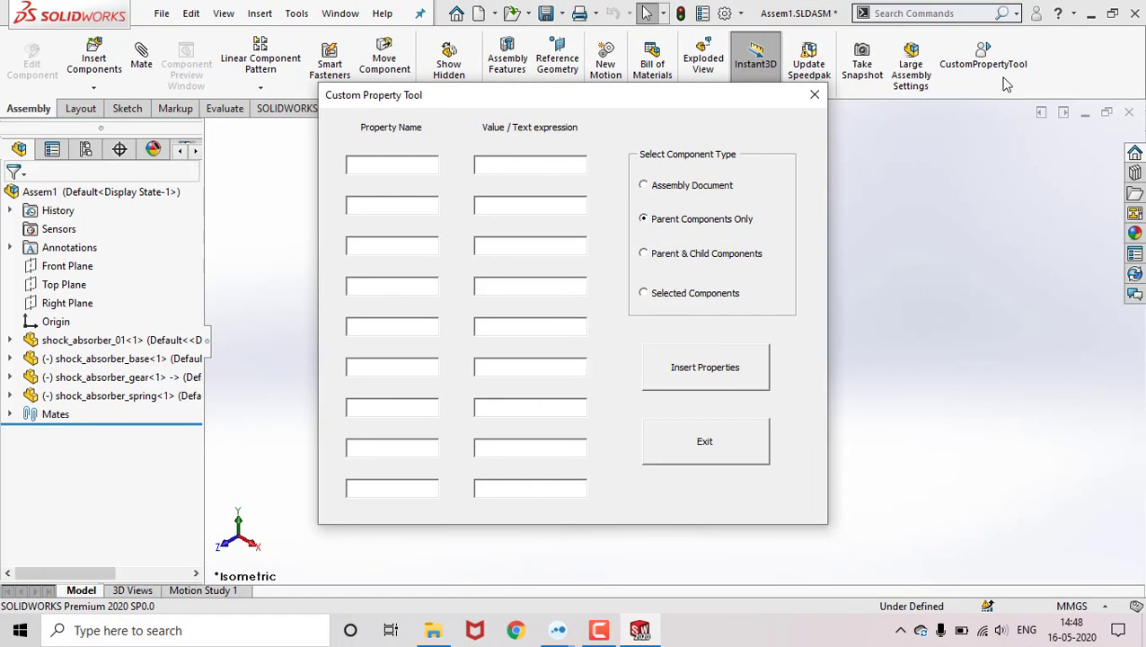
type("Test")
key("BackSpace")
key("BackSpace")
key("BackSpace")
key("BackSpace")
type("Height")
type("120")
type("Area")
key("Tab")
type("W")
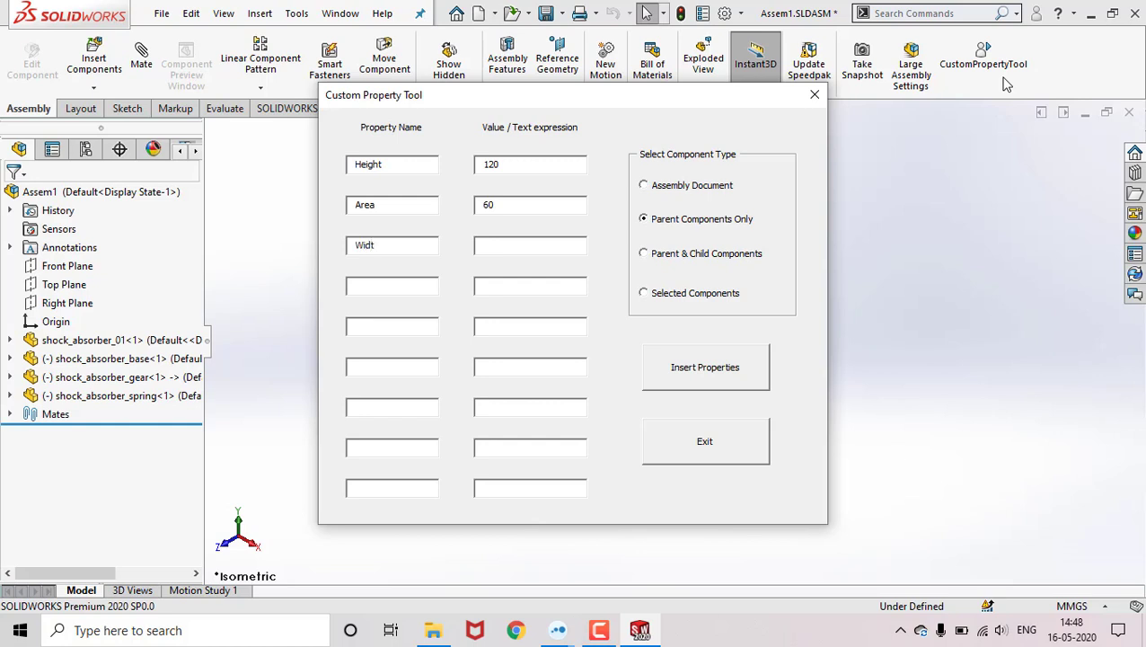
type("35")
left_click(698, 188)
left_click(685, 366)
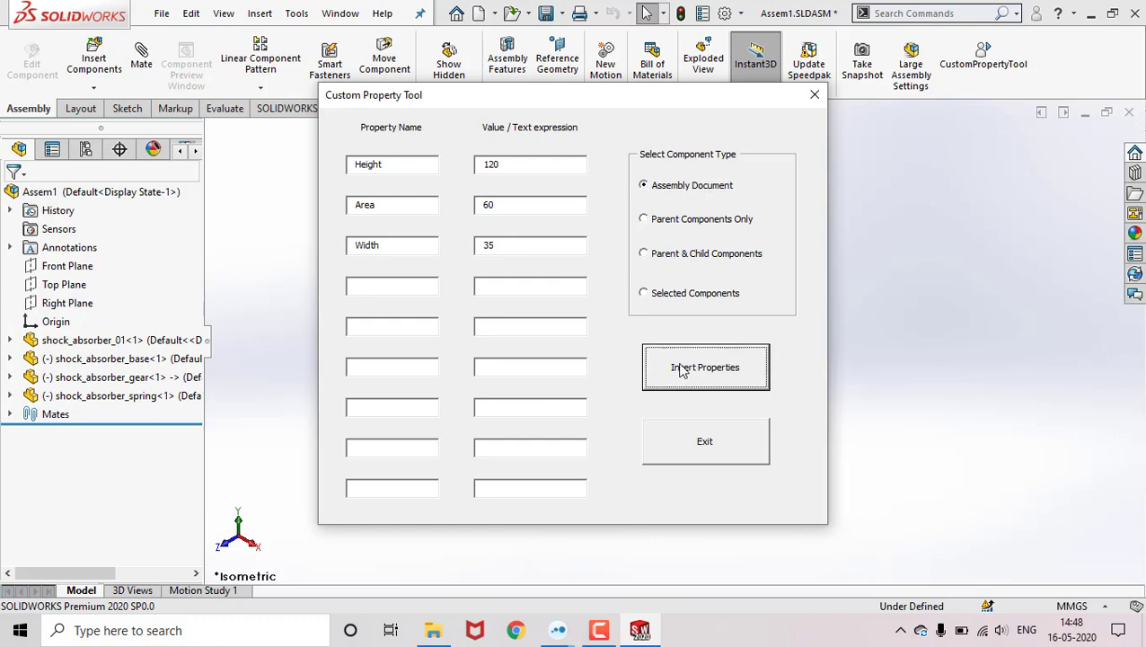
Review the custom properties of the assembly and of the shock_absorber_01 part, and return to the assembly
left_click(703, 14)
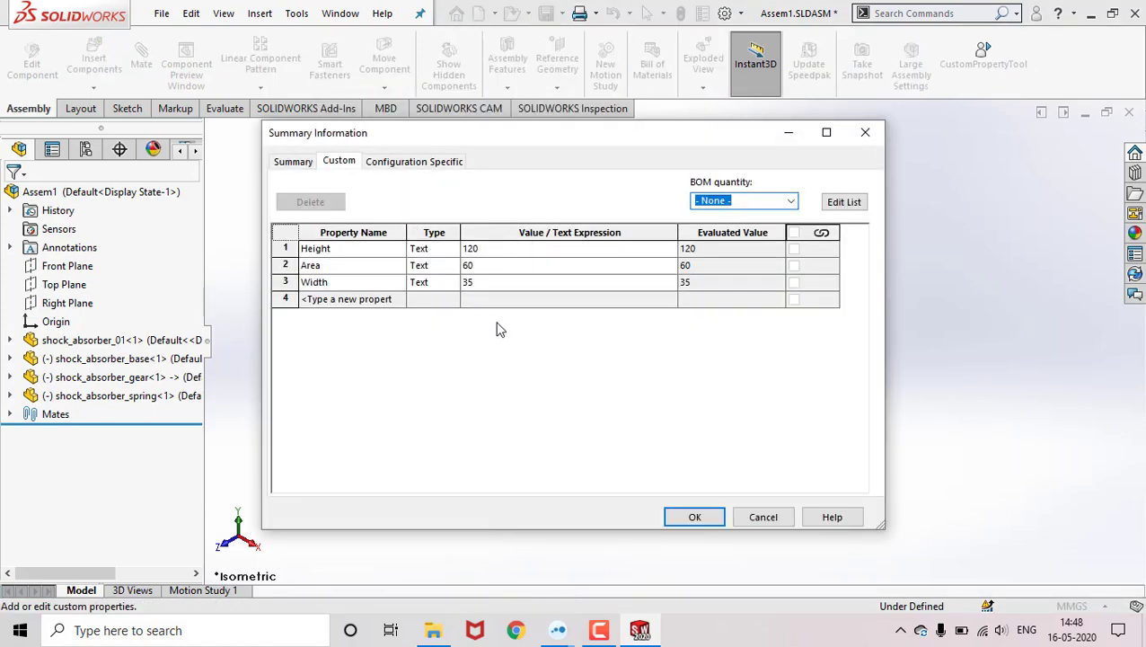
left_click(764, 519)
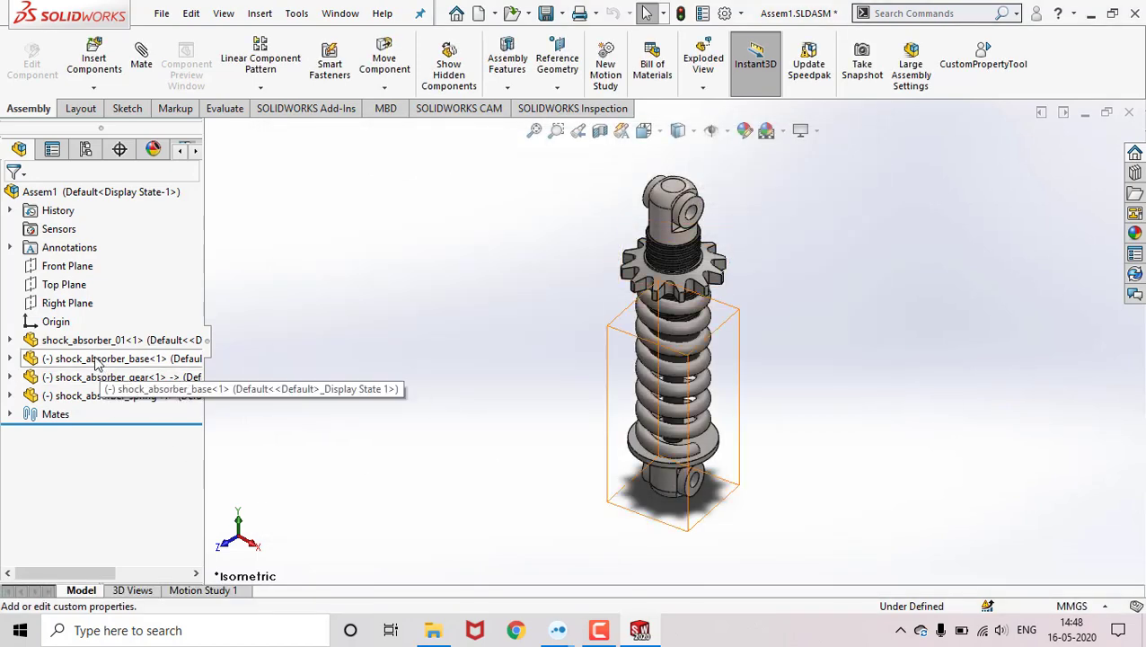
left_click(106, 338)
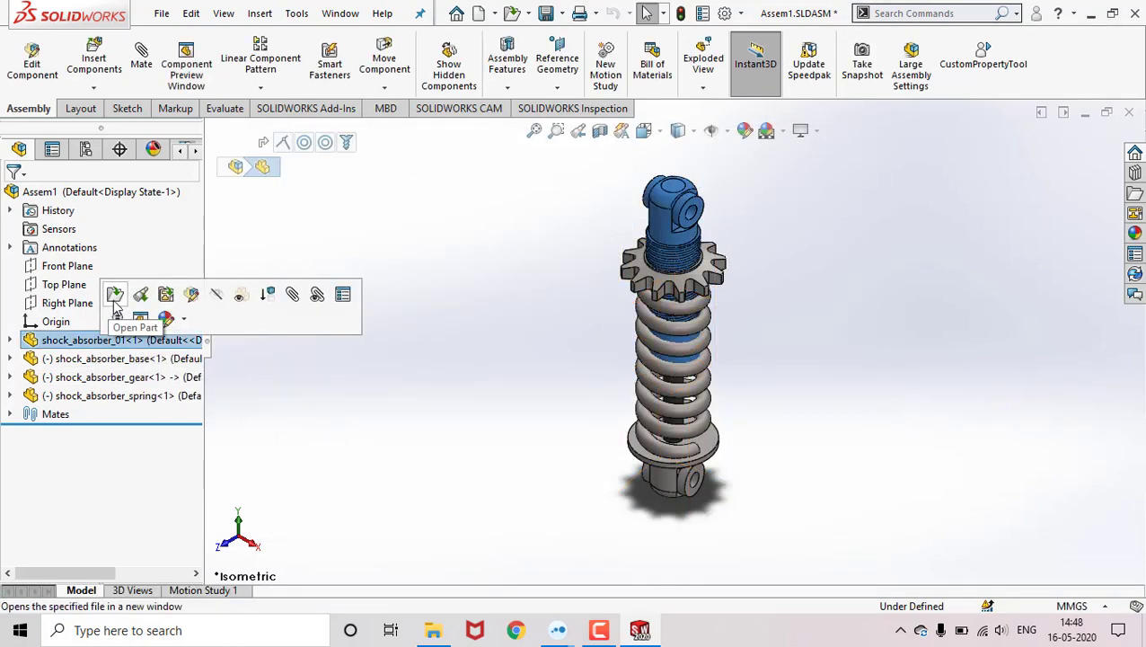
left_click(113, 300)
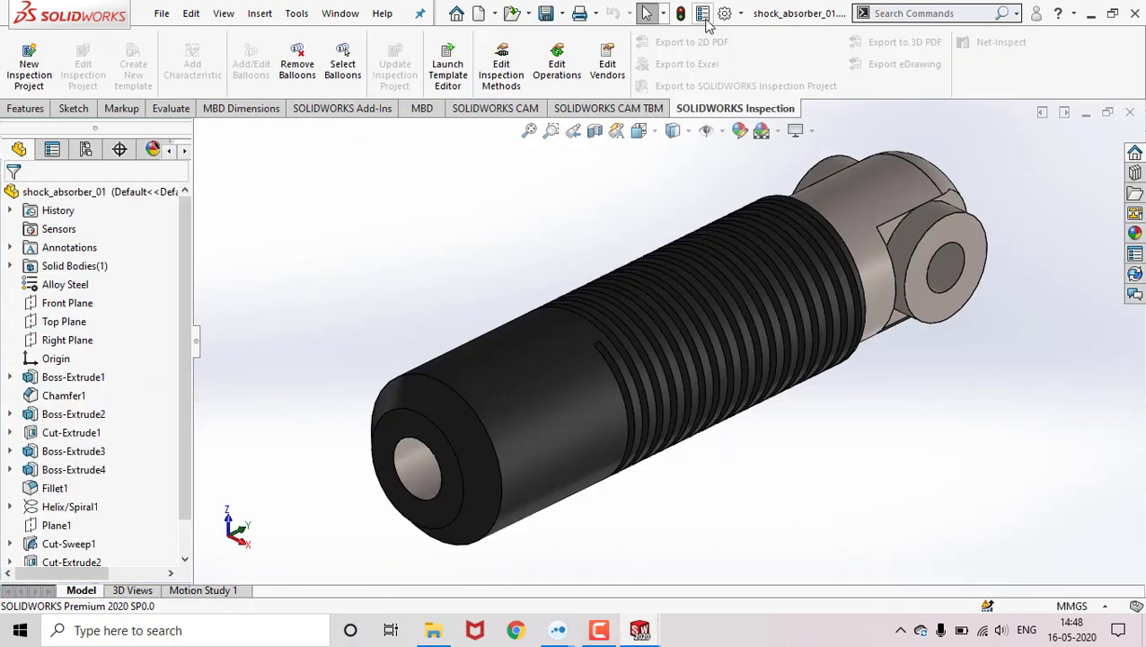
left_click(704, 16)
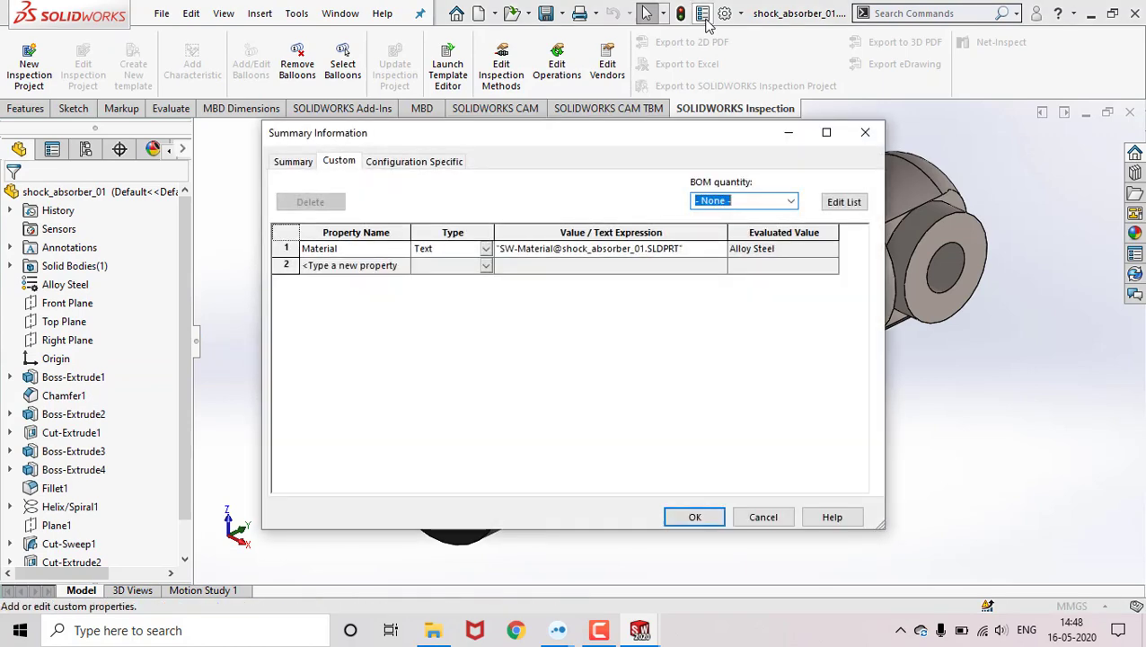
left_click(761, 518)
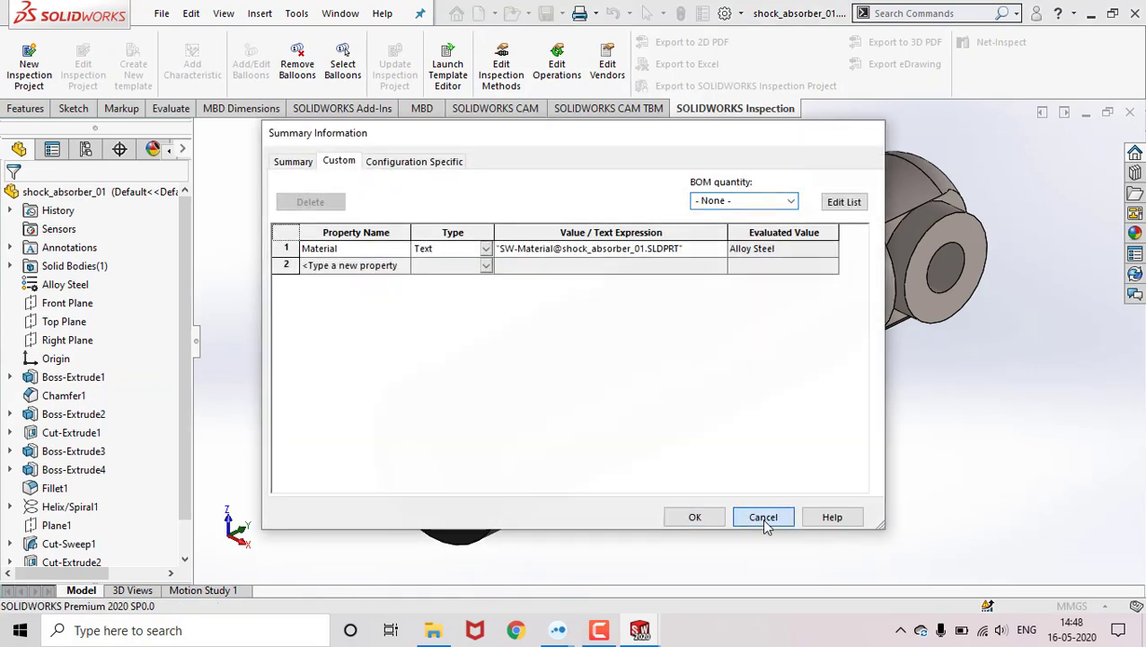
key("ctrl+Tab")
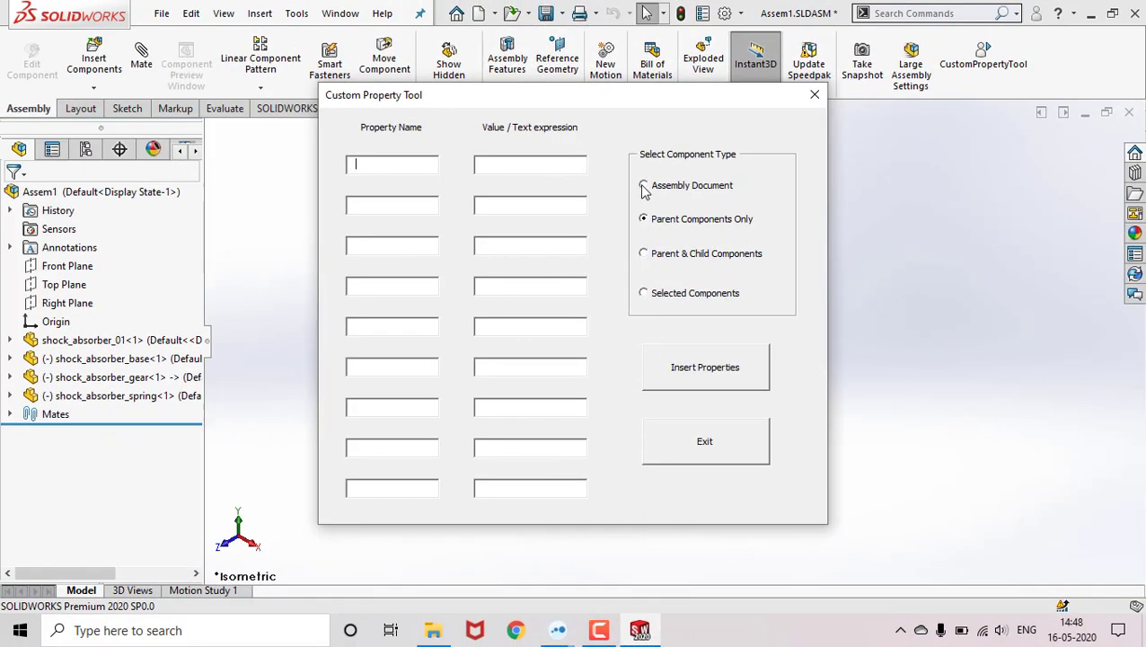
Insert the custom properties Height 121, Area 66 and With 36 into the parent components only
type("ght12Area66")
key("Tab")
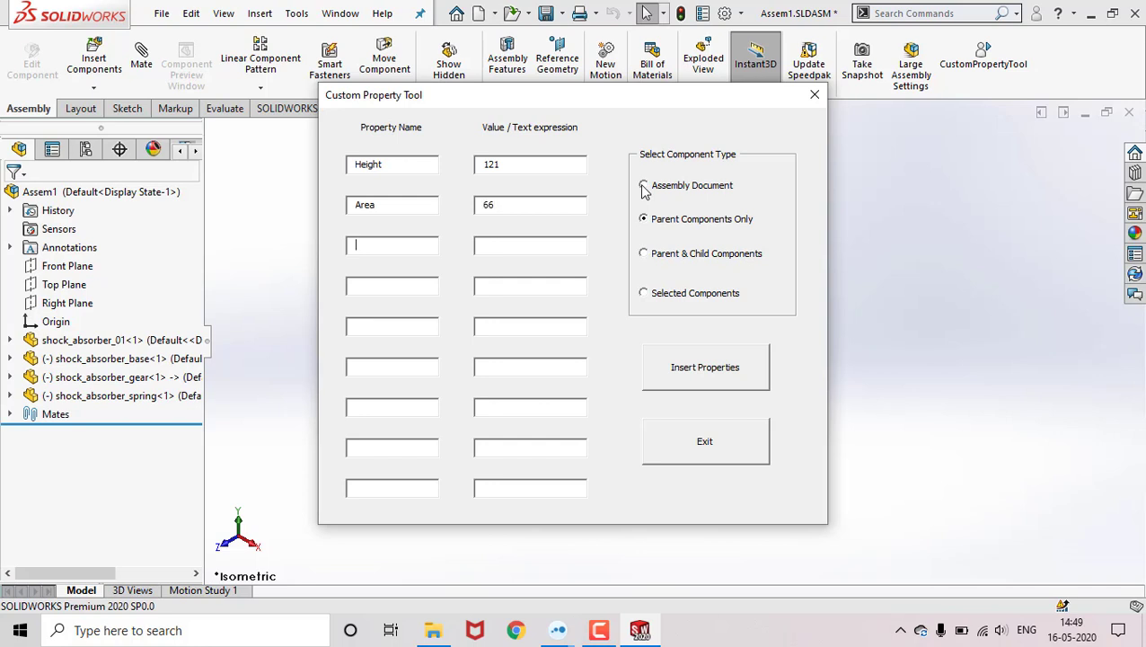
type("With")
left_click(703, 377)
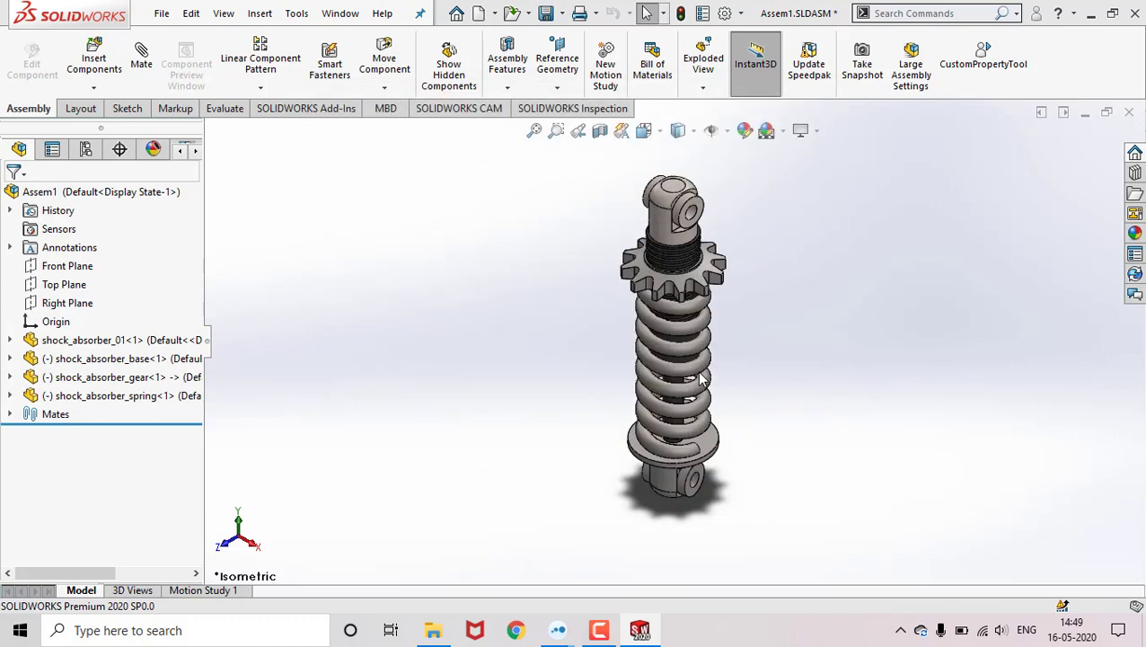
Open the shock_absorber_01 part, check its custom properties for the inserted entries, and return to the assembly
left_click(103, 343)
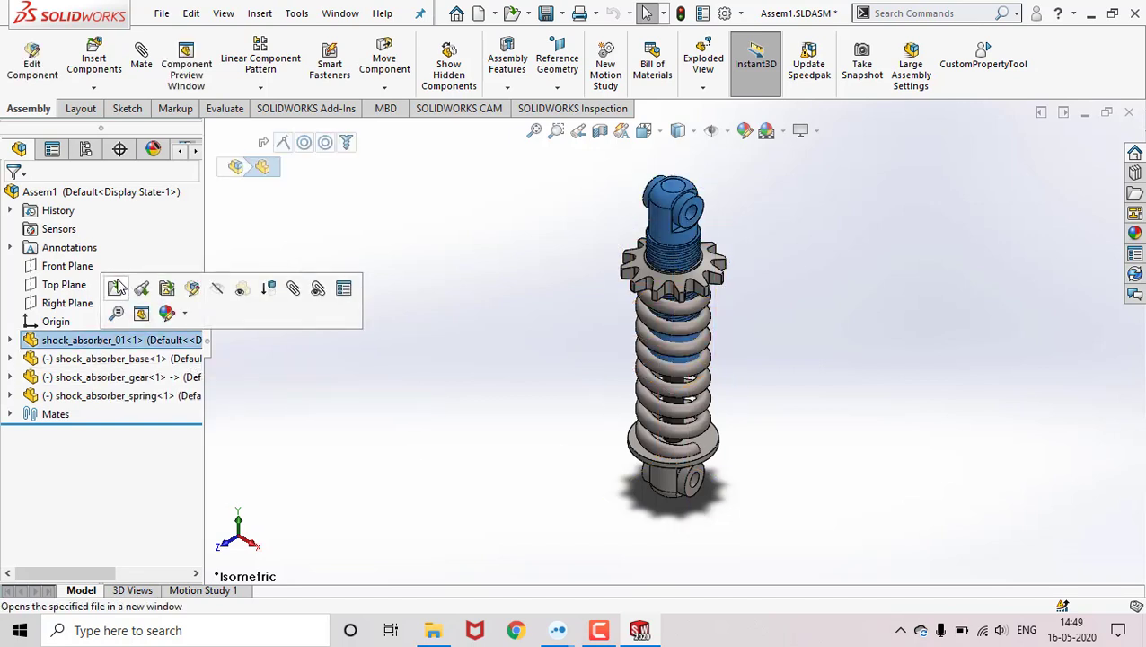
left_click(116, 287)
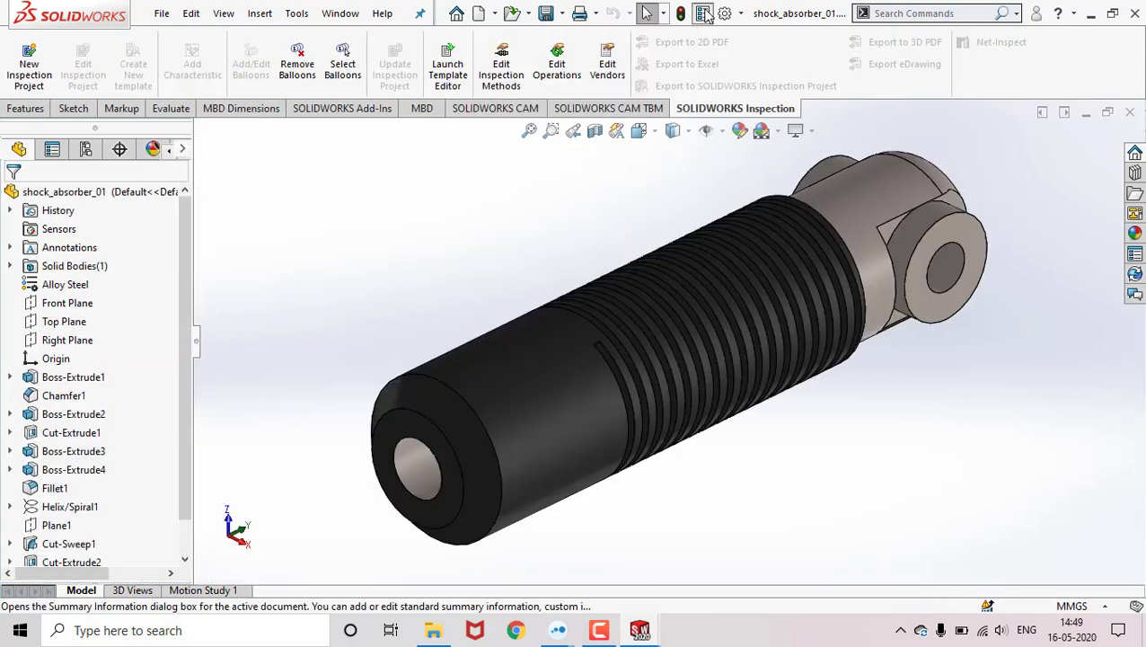
left_click(704, 13)
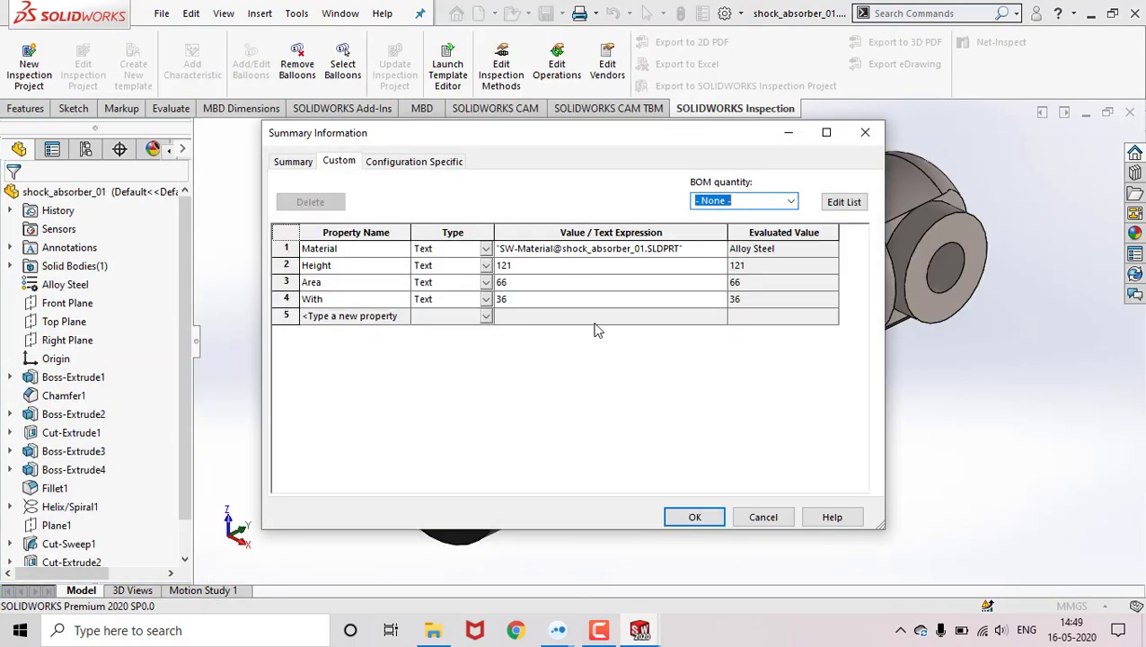
left_click(743, 519)
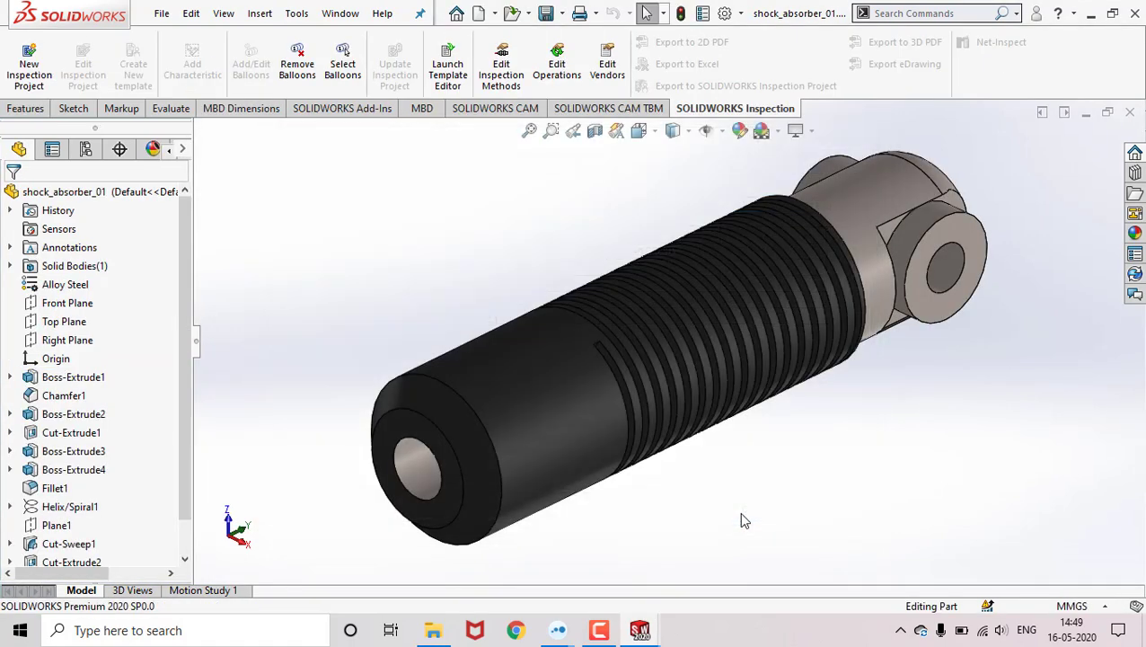
key("ctrl+Tab")
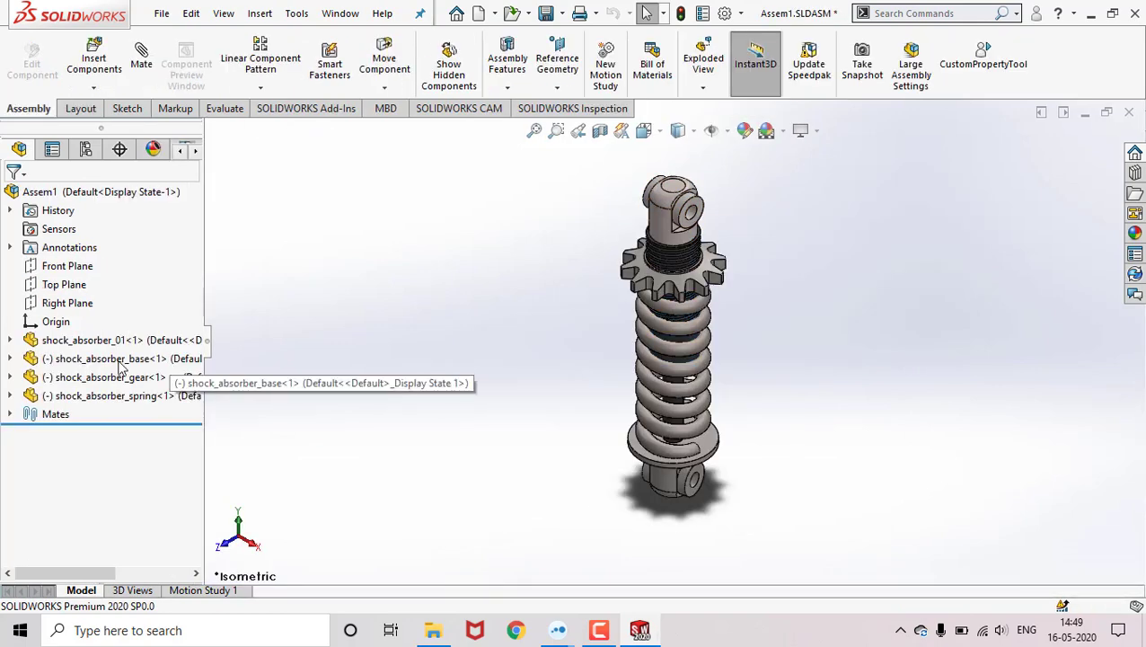
Open the shock_absorber_gear part, check its custom properties, and close it to return to the assembly
left_click(115, 381)
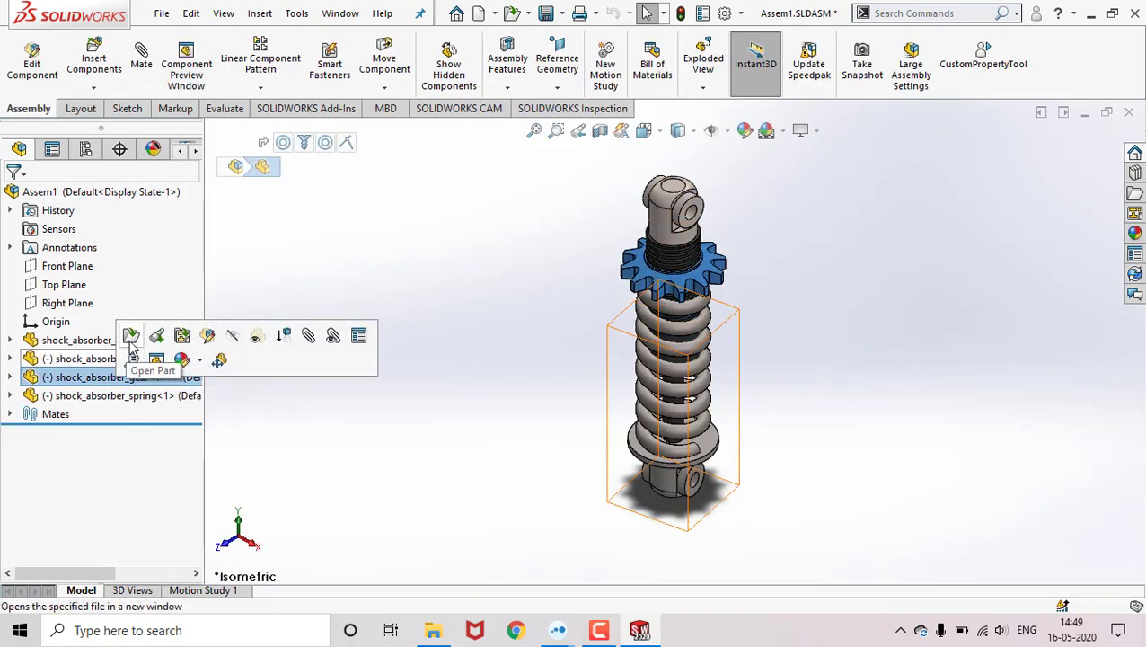
left_click(141, 340)
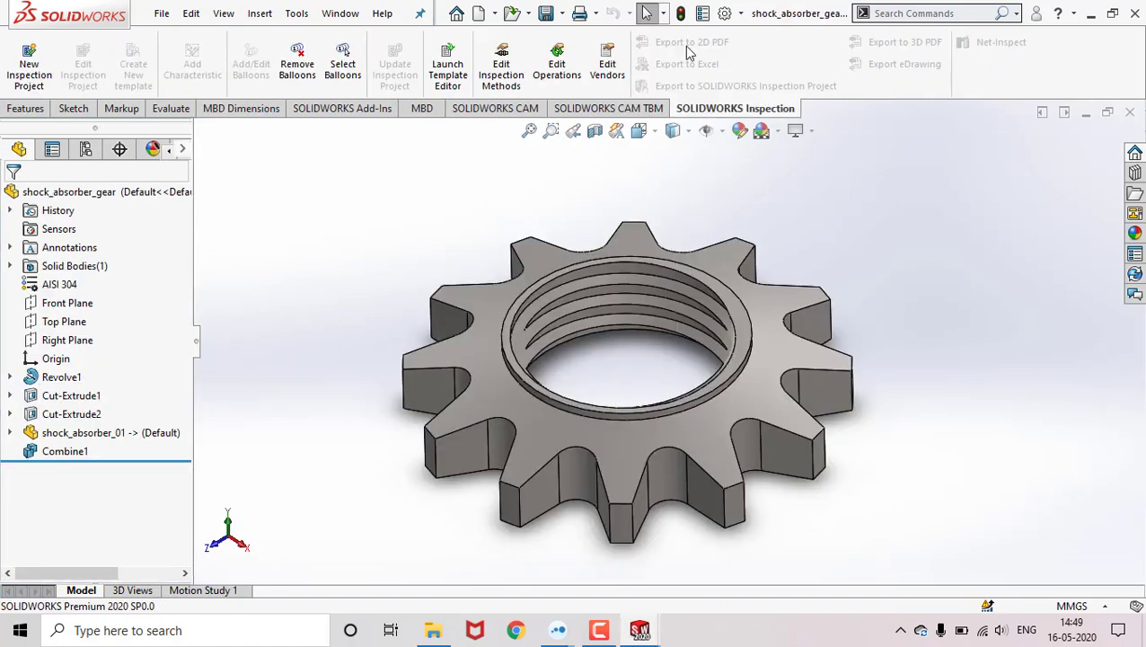
left_click(703, 17)
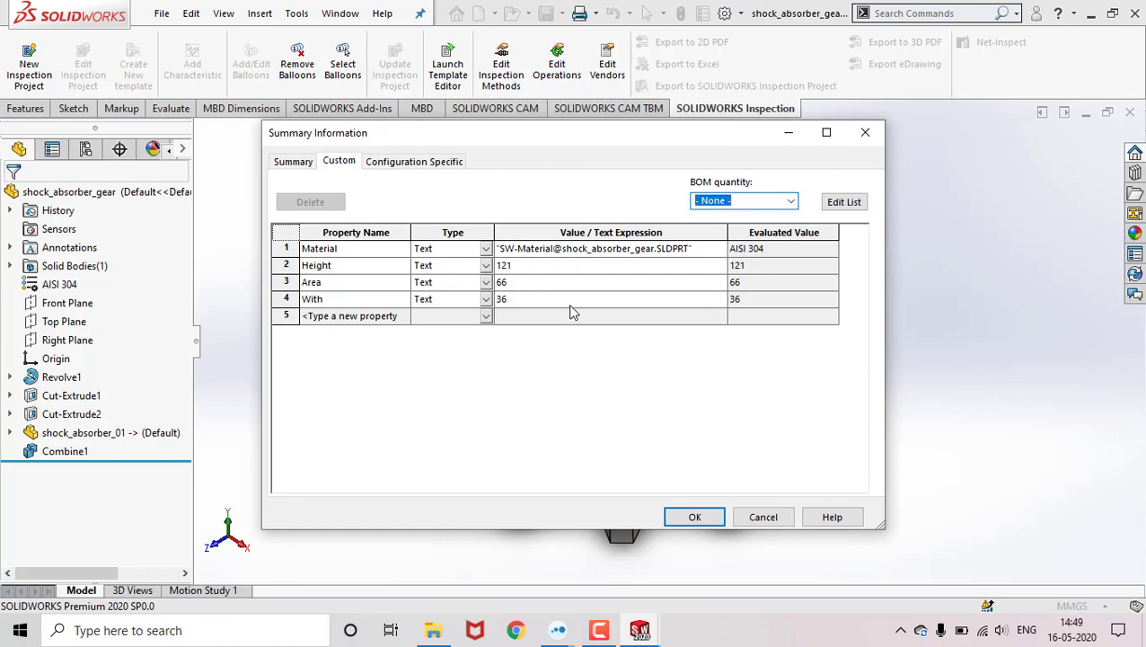
left_click(695, 517)
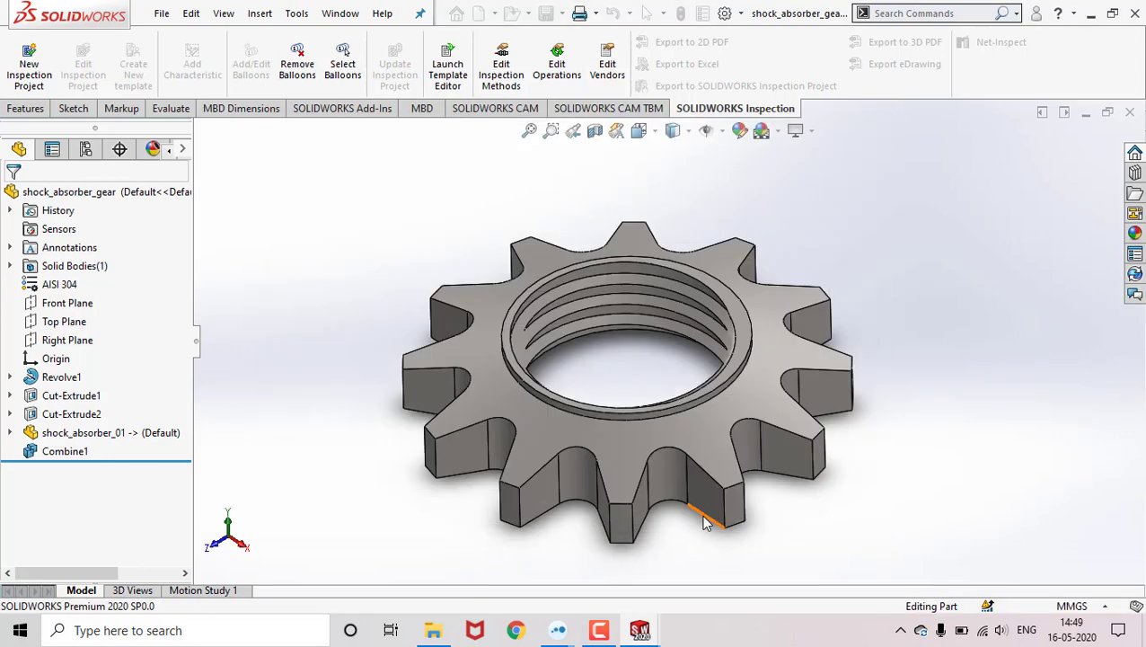
key("ctrl+w")
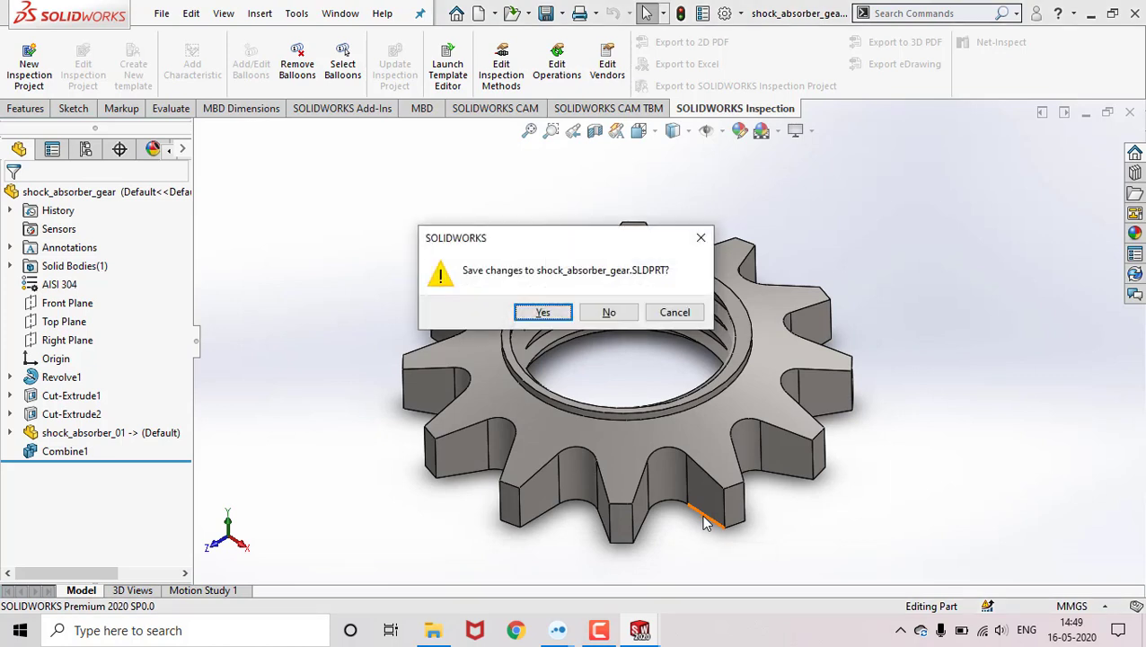
key("Escape")
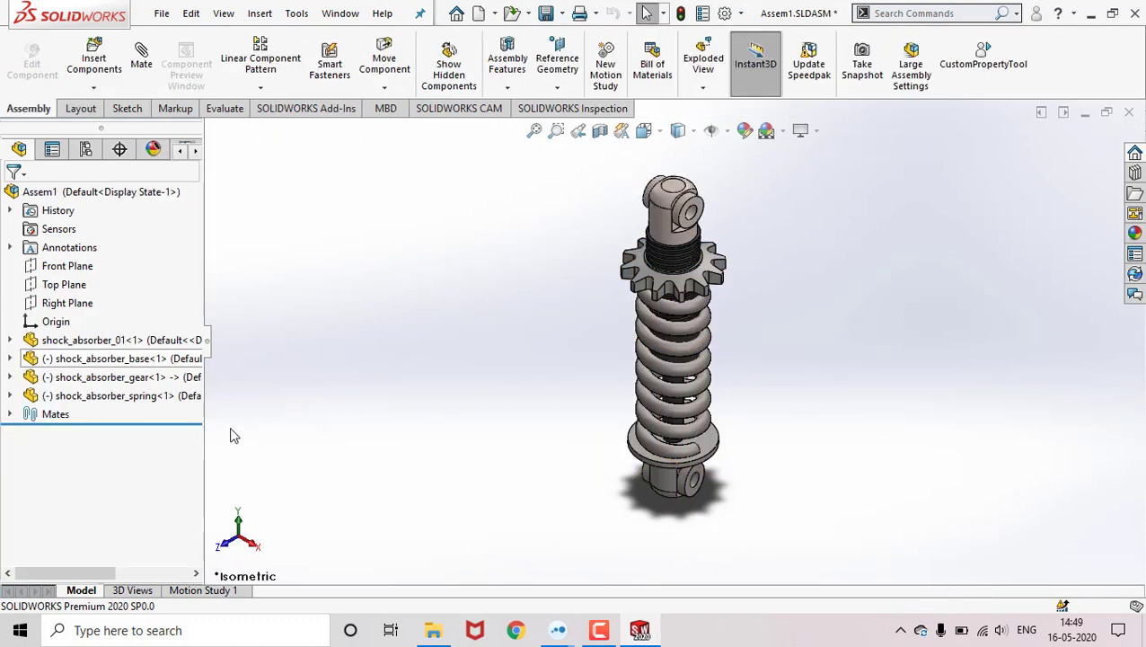
Open the shock_absorber_spring part, check its custom properties, and close it to return to the assembly
left_click(163, 396)
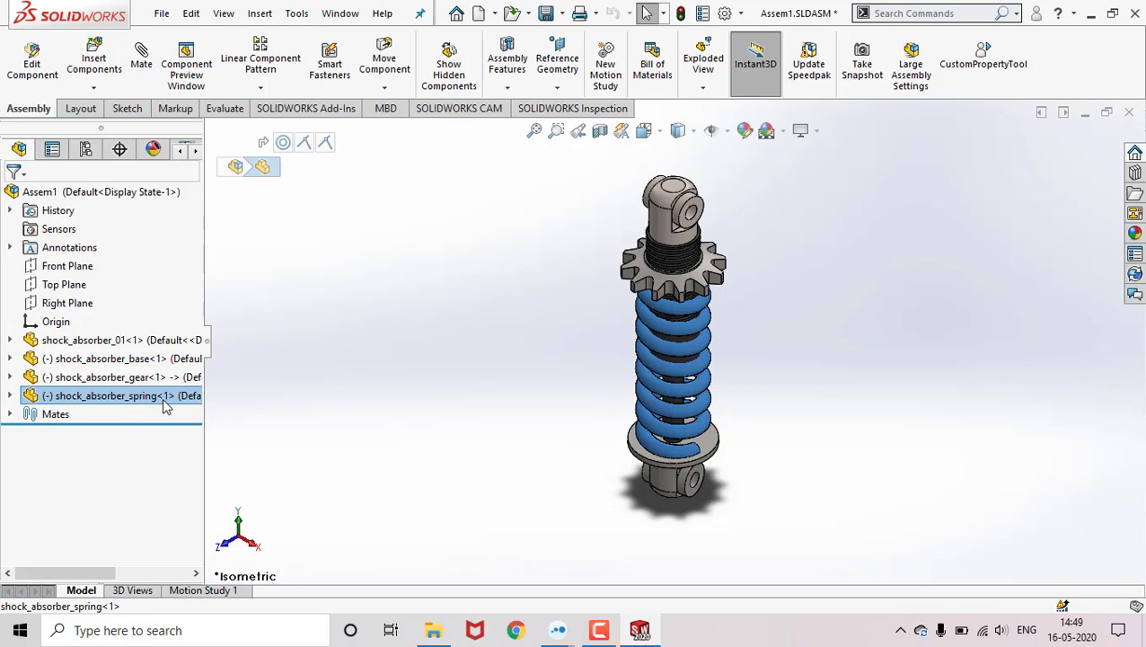
right_click(161, 398)
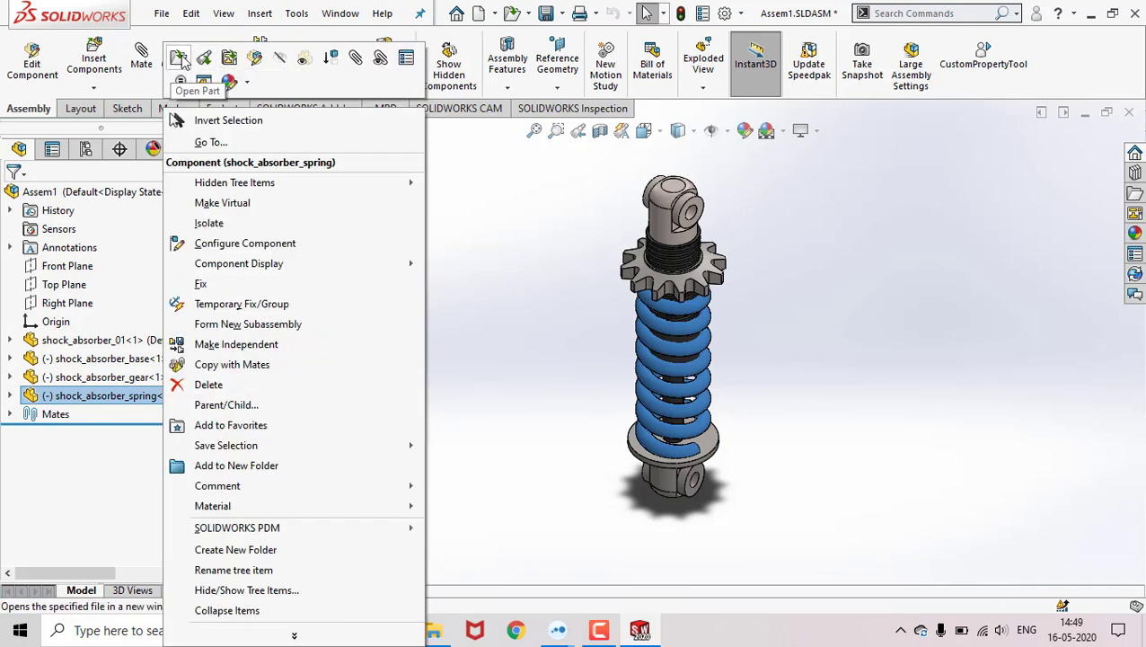
left_click(180, 58)
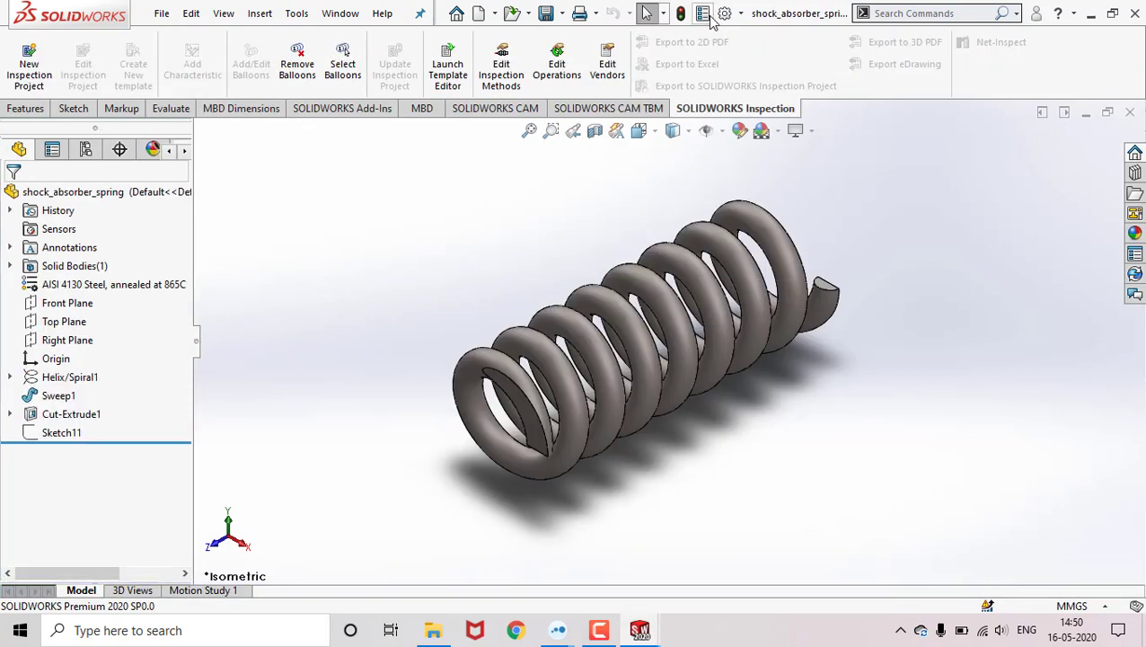
left_click(705, 14)
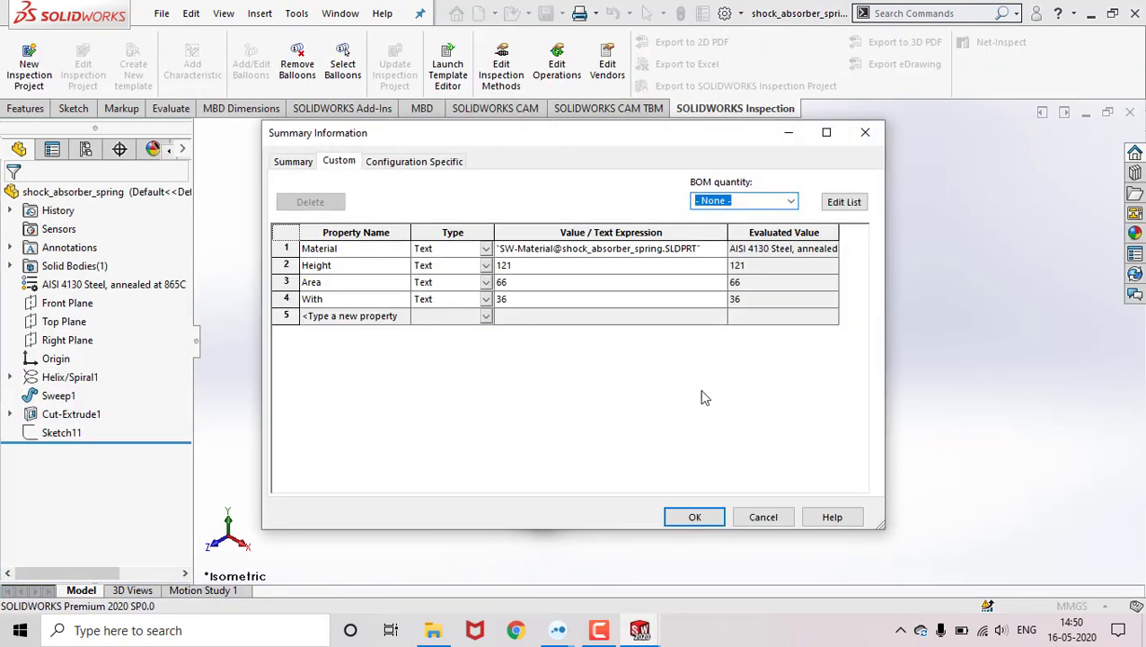
left_click(766, 517)
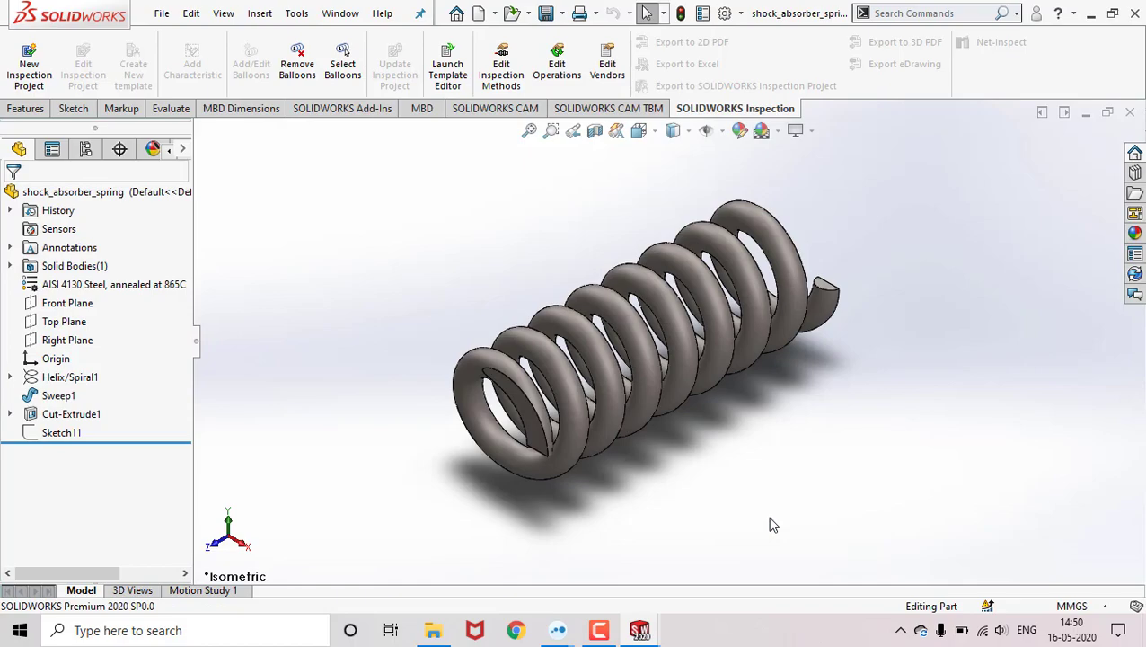
key("ctrl+w")
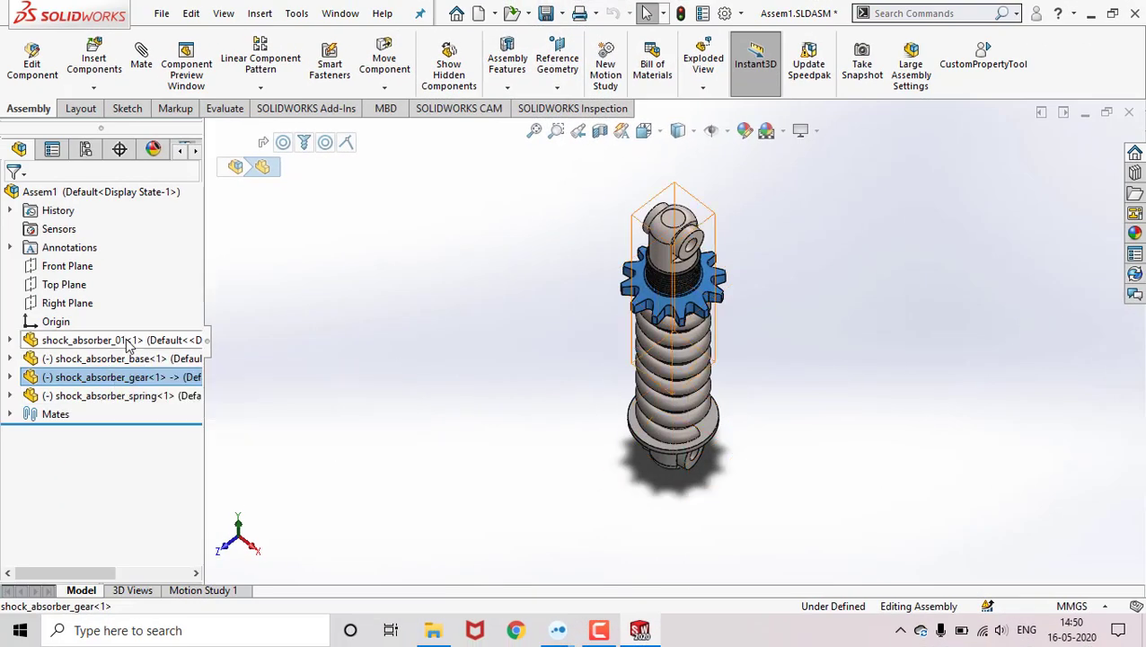
Add shock_absorber_01 to the selected gear and enter a Volume property with value 256 in the Custom Property Tool
left_click(126, 340, "ctrl")
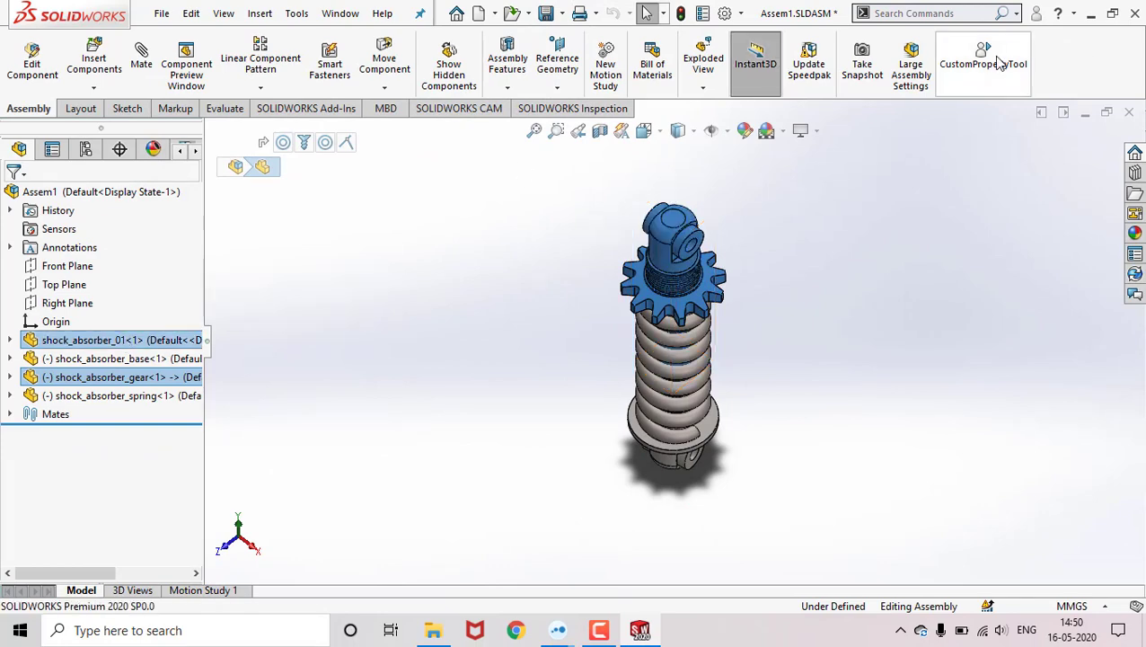
left_click(944, 61)
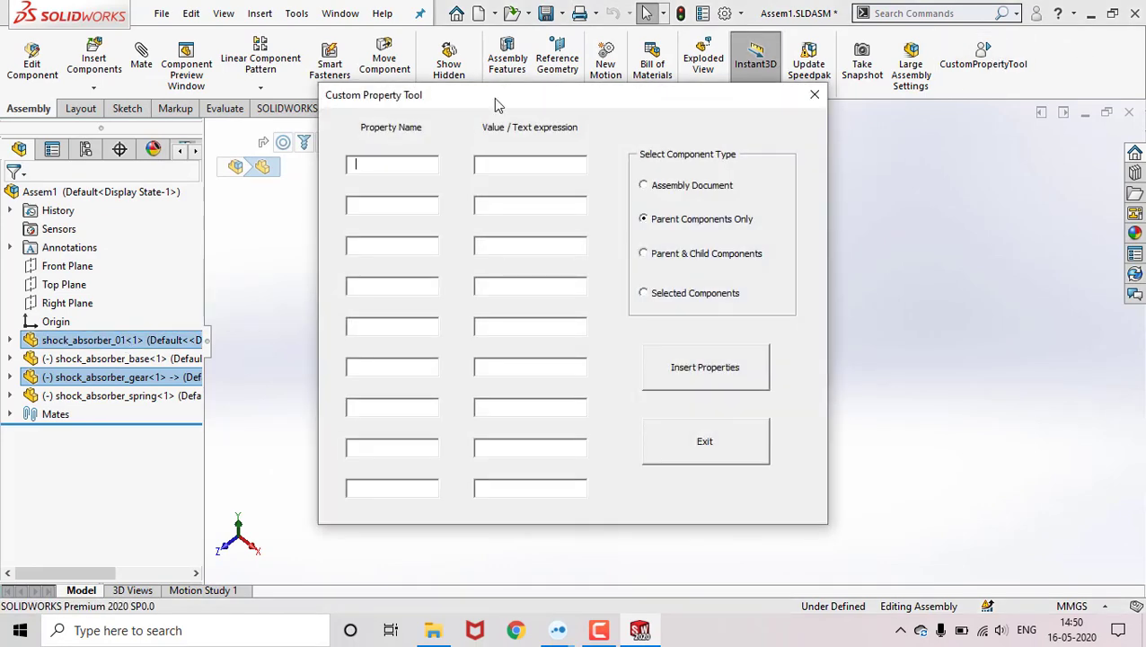
type("vOLUME")
key("BackSpace")
key("BackSpace")
key("BackSpace")
key("BackSpace")
key("BackSpace")
key("BackSpace")
type("Volume")
key("Tab")
type("256")
Add a Perimeter property with value 27 and insert the properties into the selected components, then clear the selection
key("Tab")
type("Perimeter")
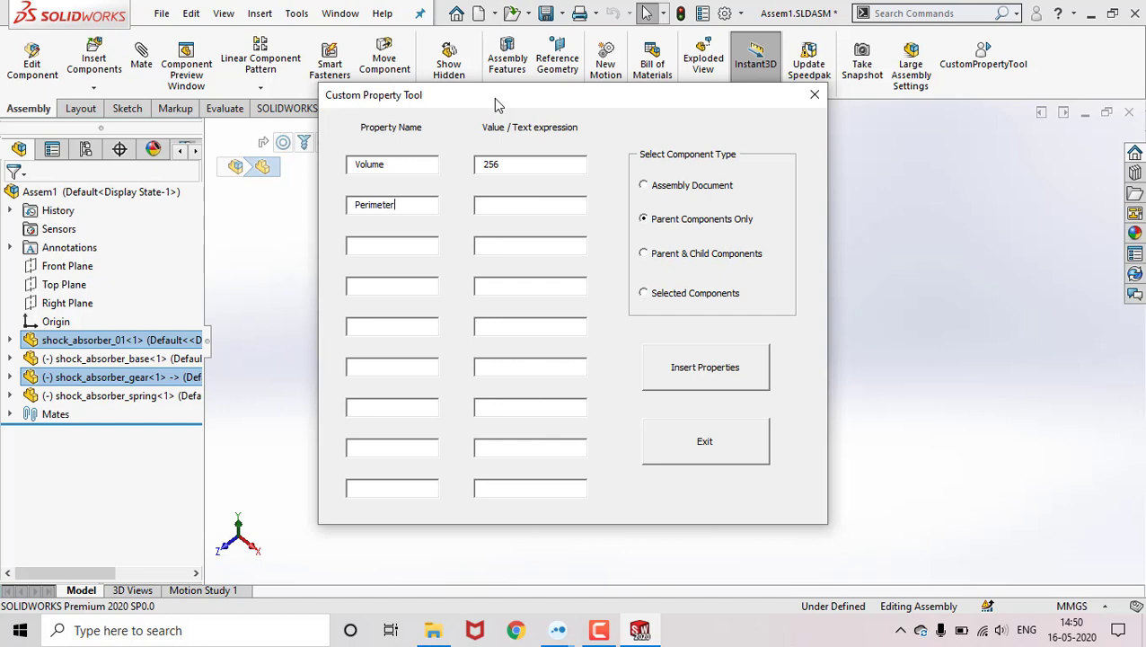
key("Tab")
type("27")
left_click(718, 293)
left_click(709, 378)
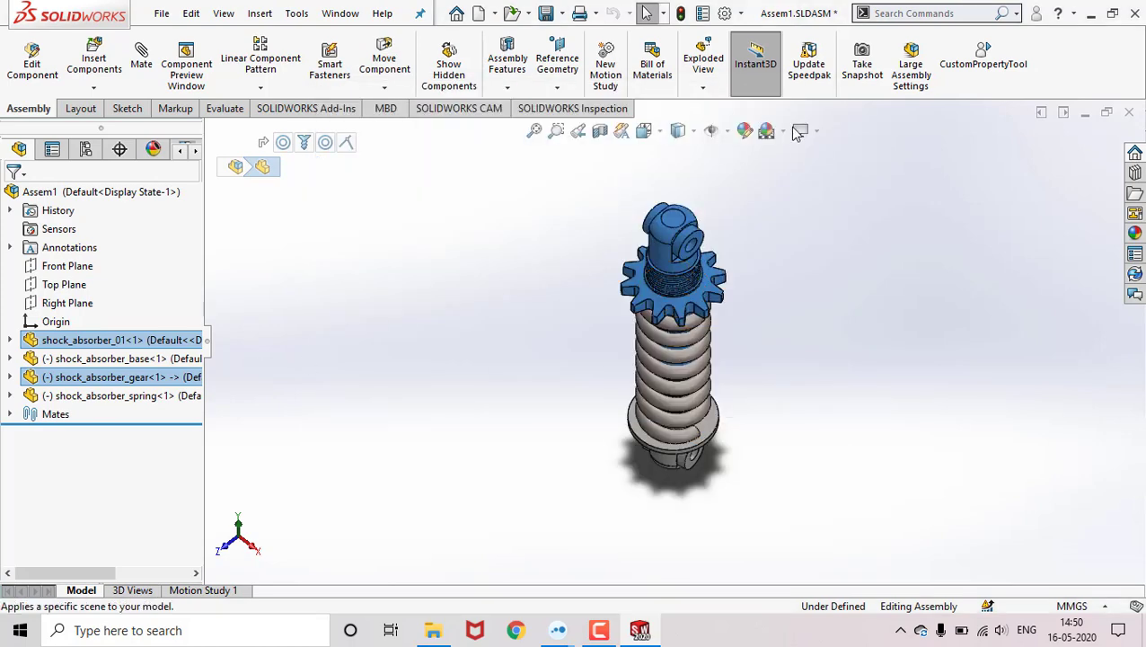
left_click(331, 355)
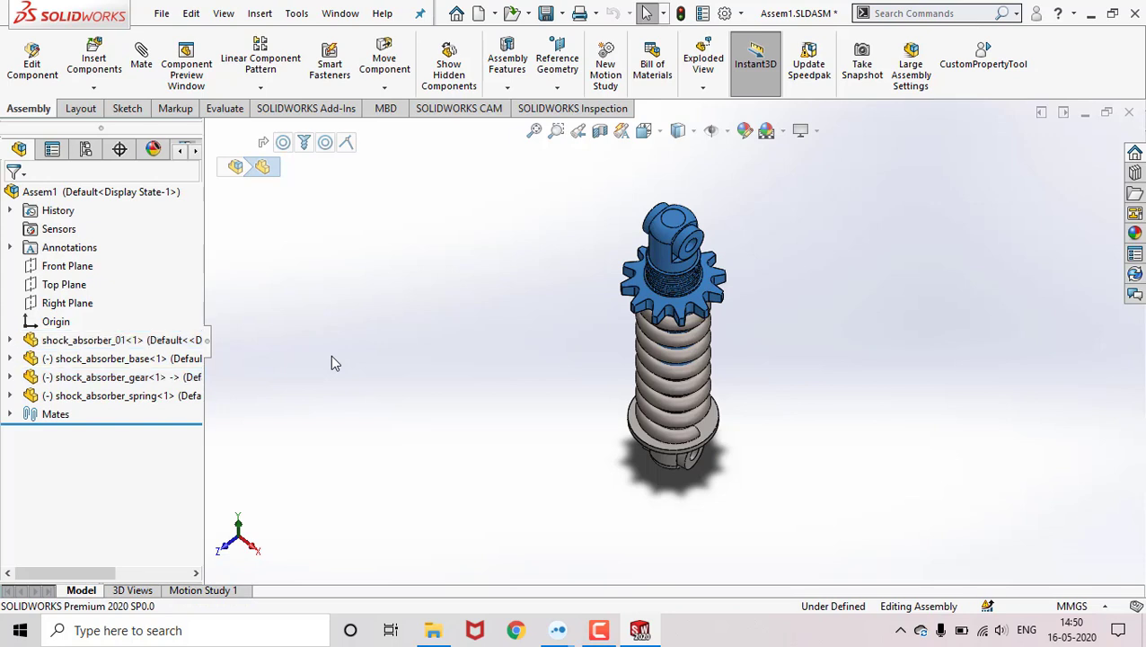
Open the shock_absorber_01 part and check its custom properties for the Volume and Perimeter entries
left_click(113, 340)
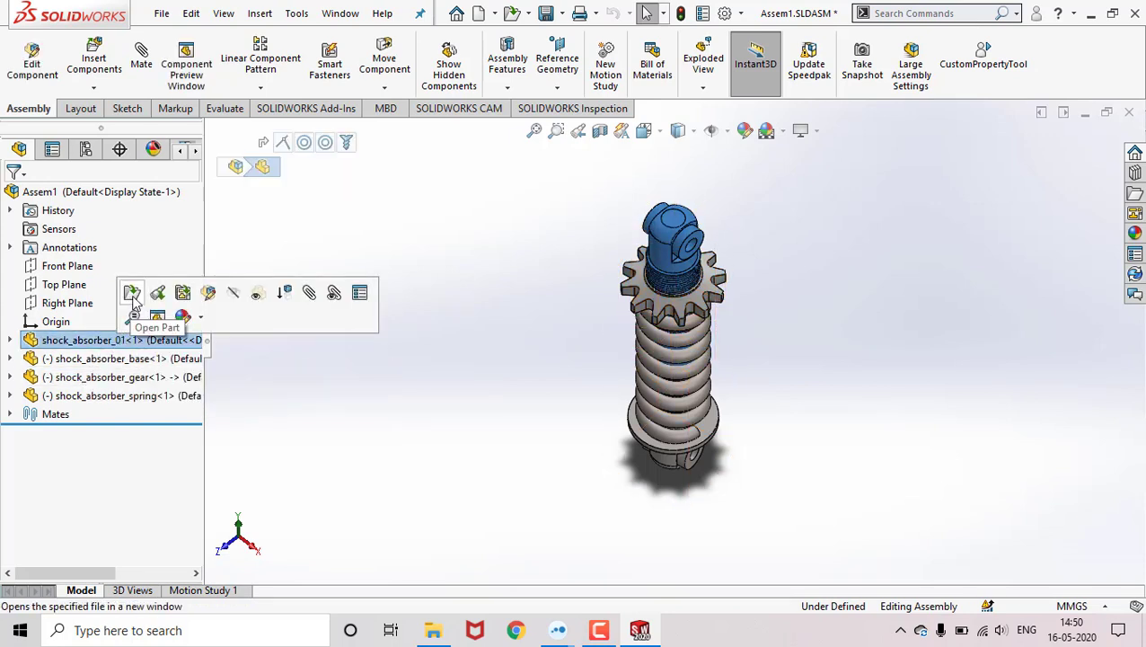
left_click(131, 292)
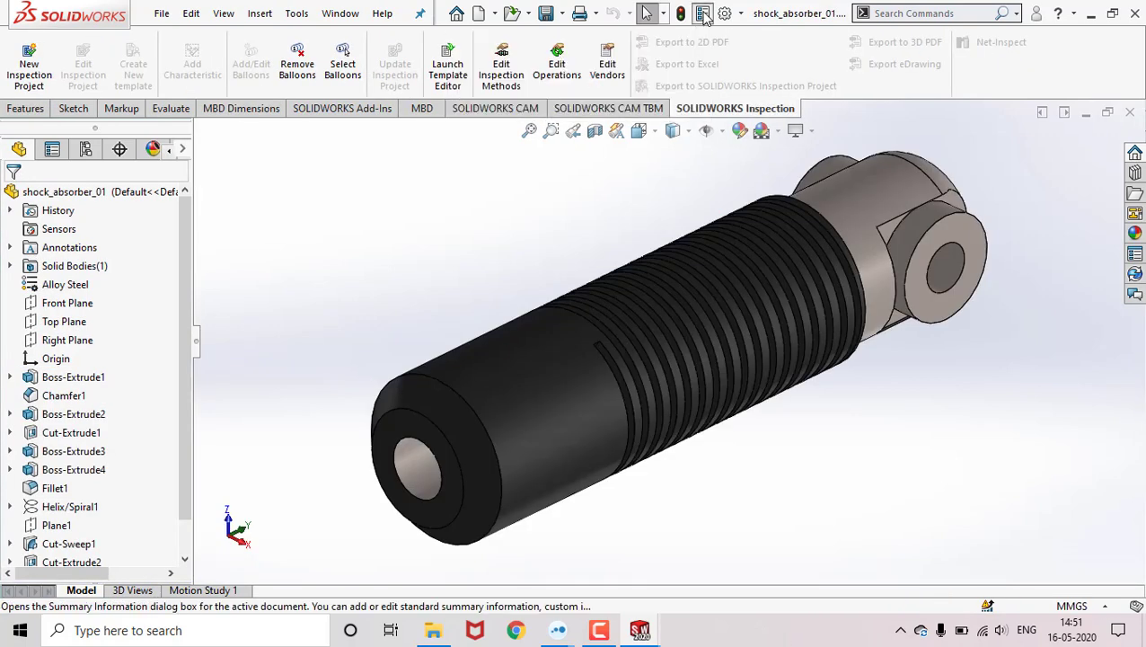
left_click(704, 14)
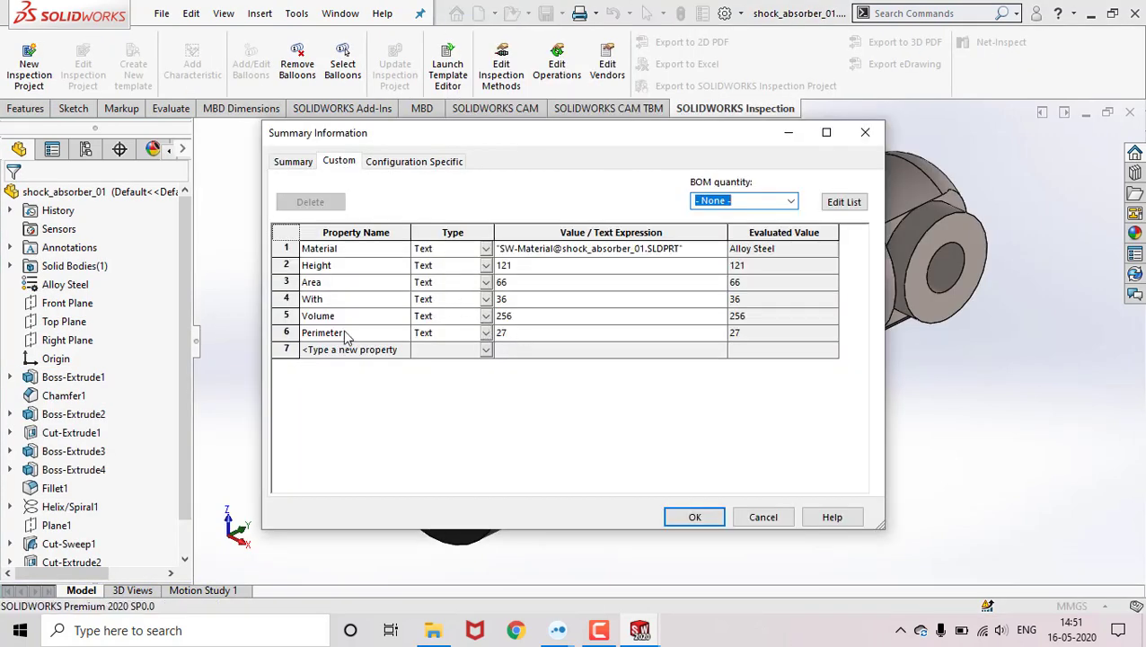
left_click(762, 517)
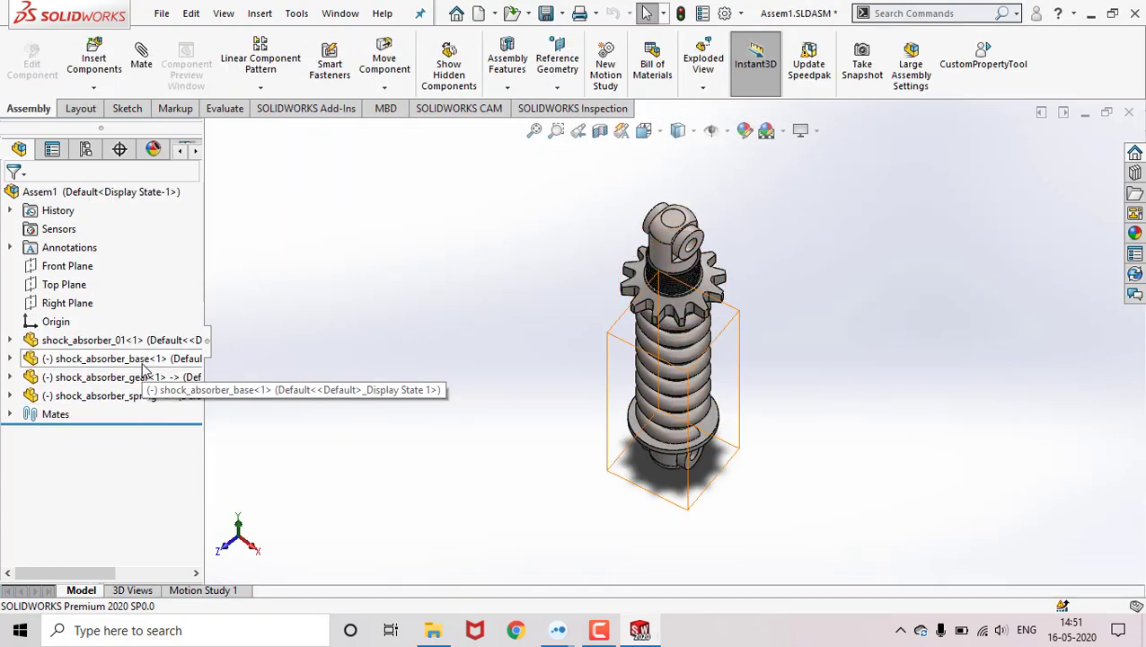
Open the shock_absorber_base part, check its custom properties, and return to the assembly
left_click(135, 358)
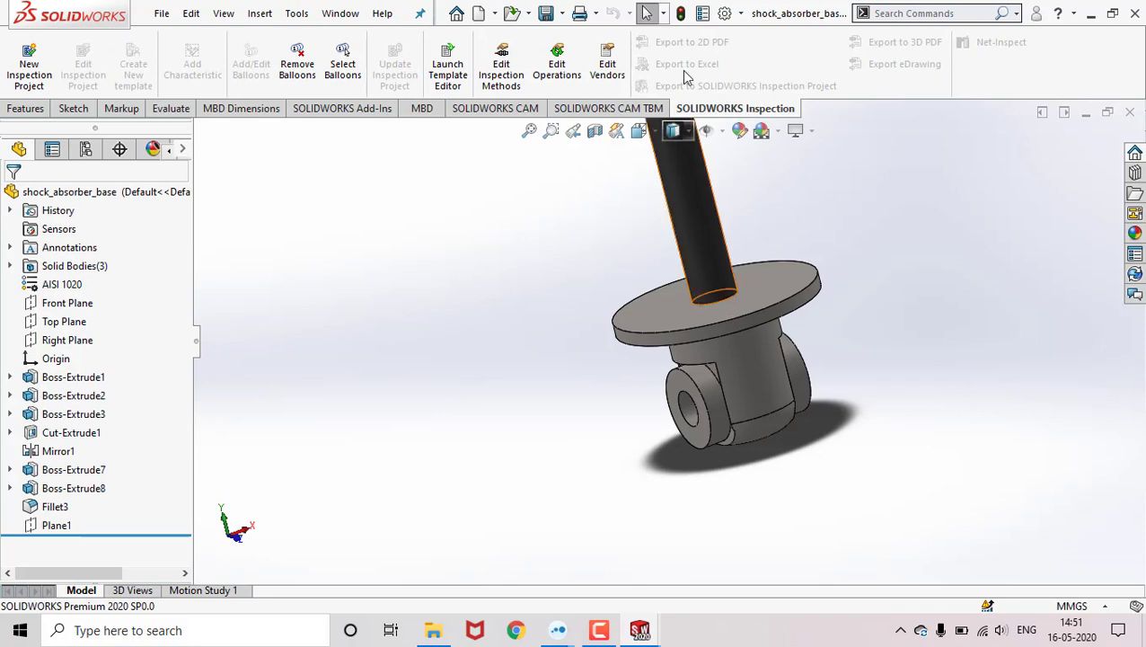
left_click(703, 14)
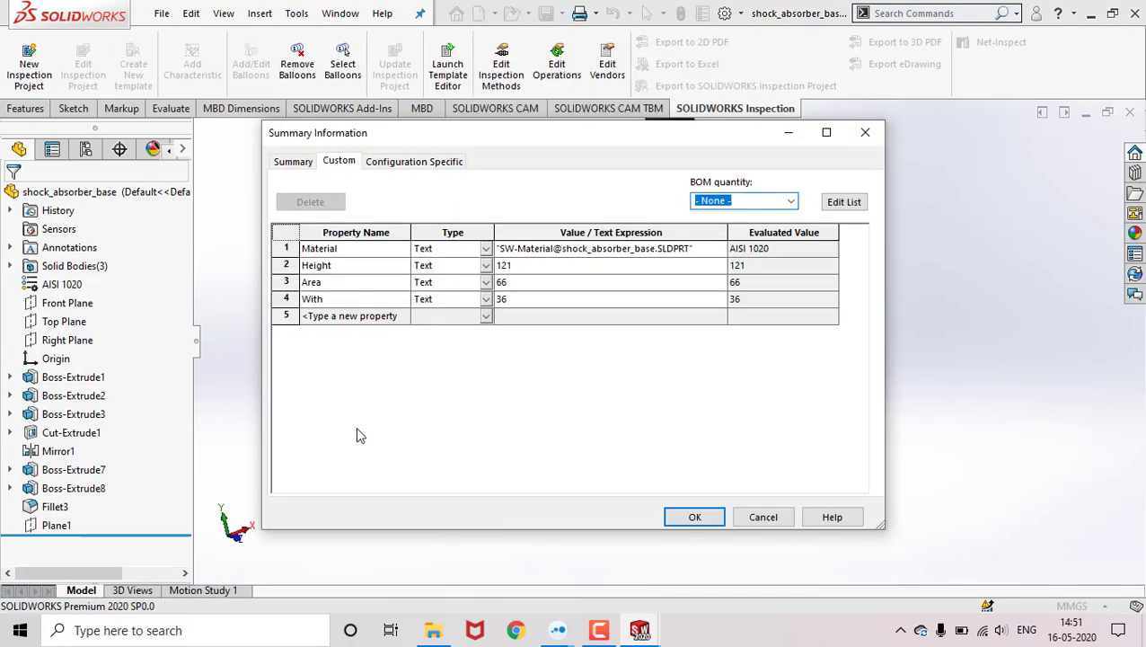
left_click(763, 517)
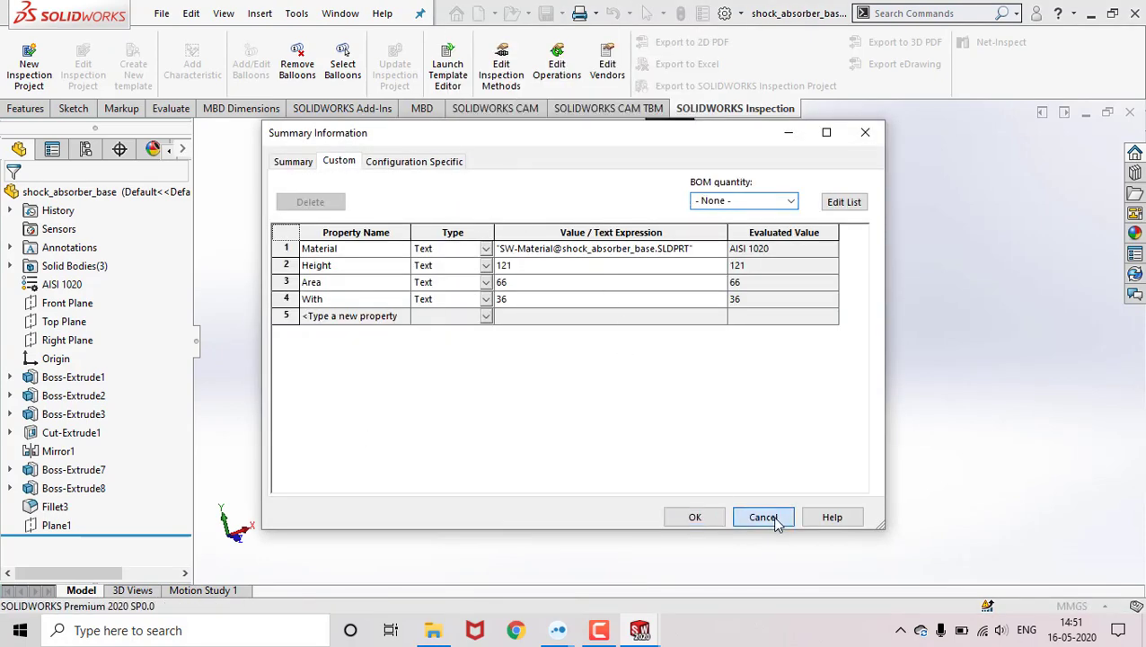
key("ctrl+Tab")
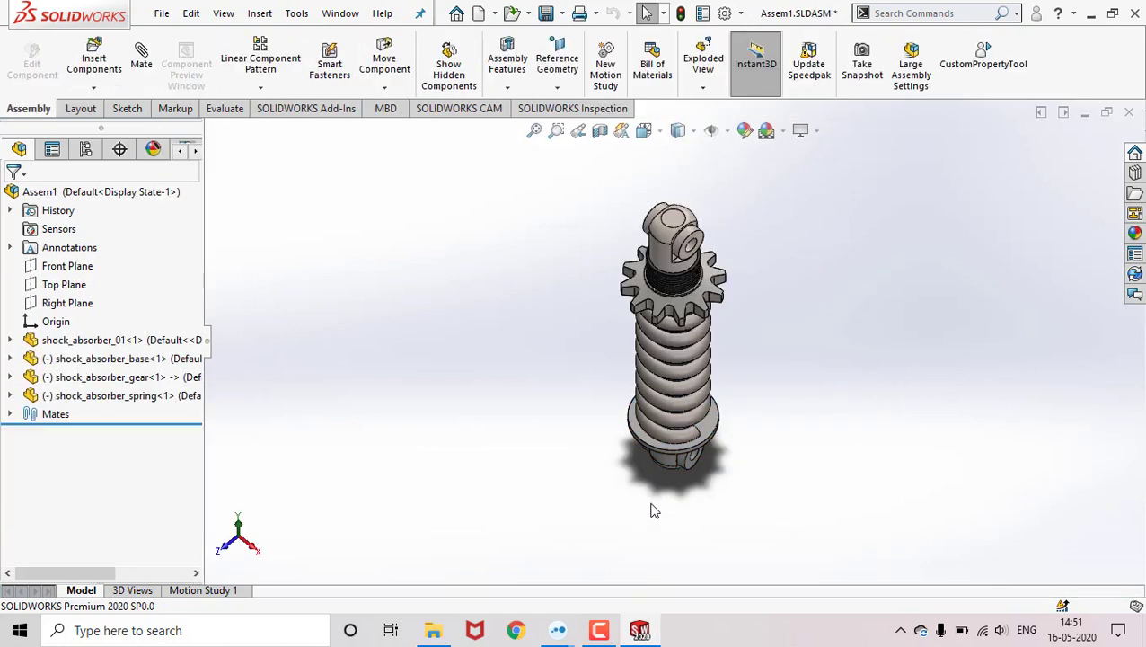
Open the shock_absorber_gear part and check its custom properties for the Volume and Perimeter entries
left_click(166, 378)
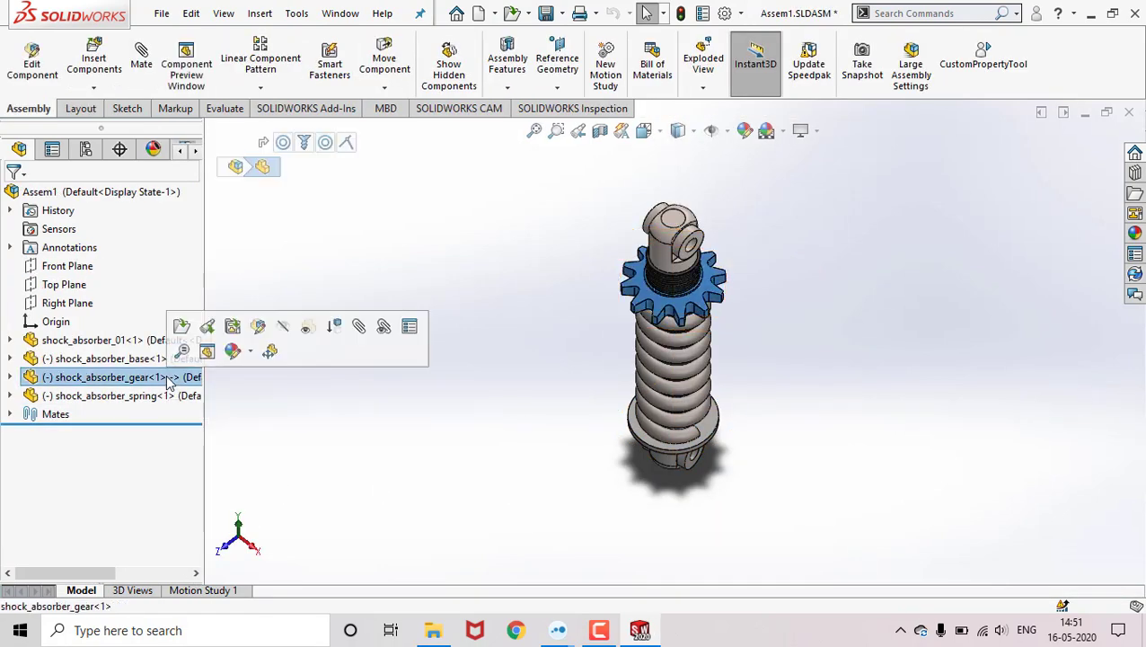
right_click(167, 380)
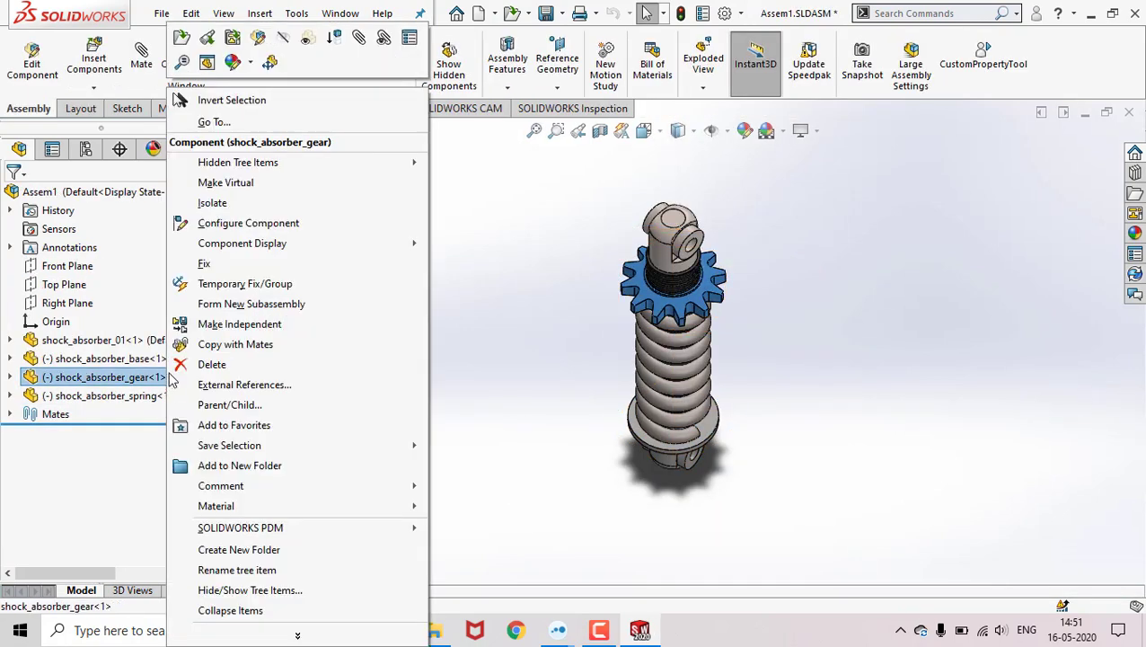
left_click(182, 40)
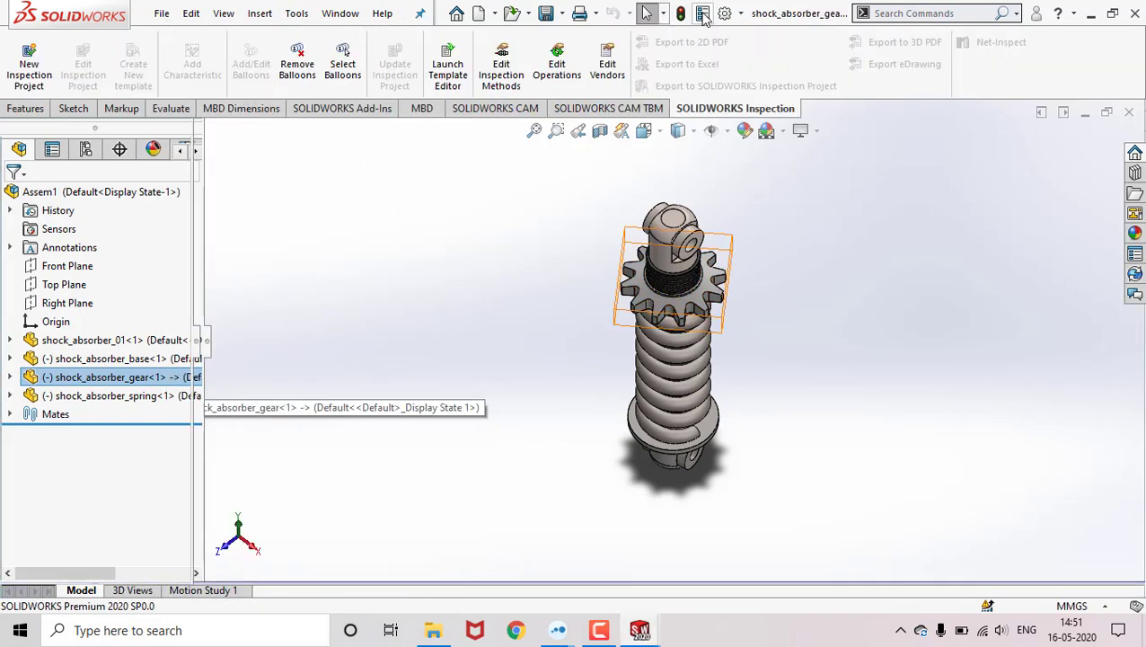
left_click(702, 13)
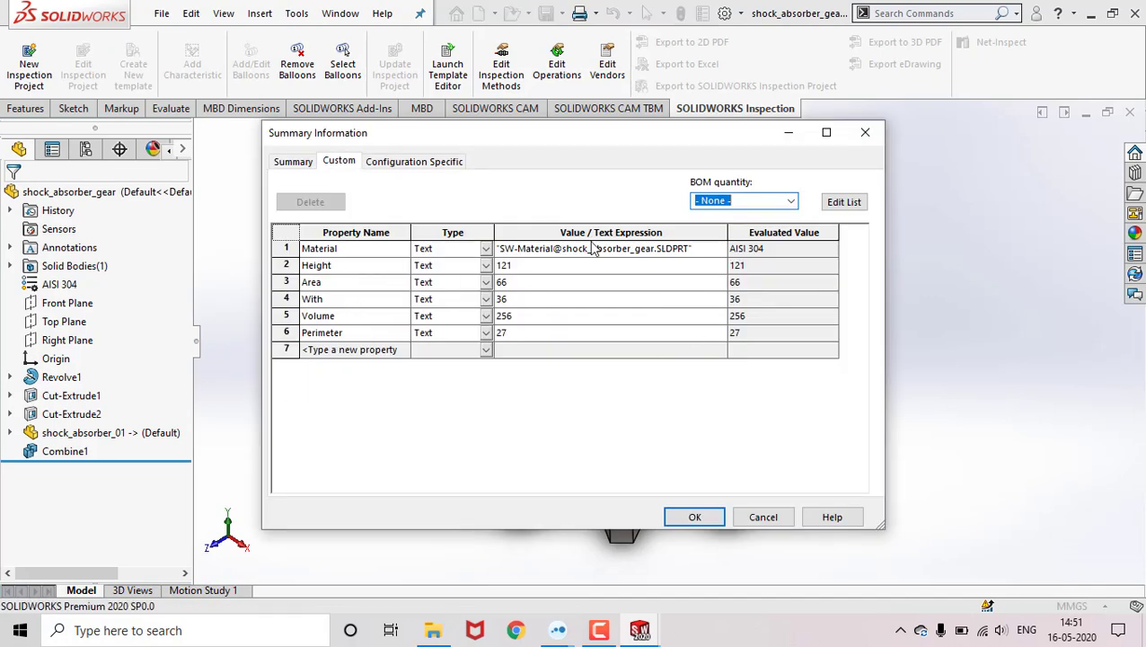
left_click(763, 516)
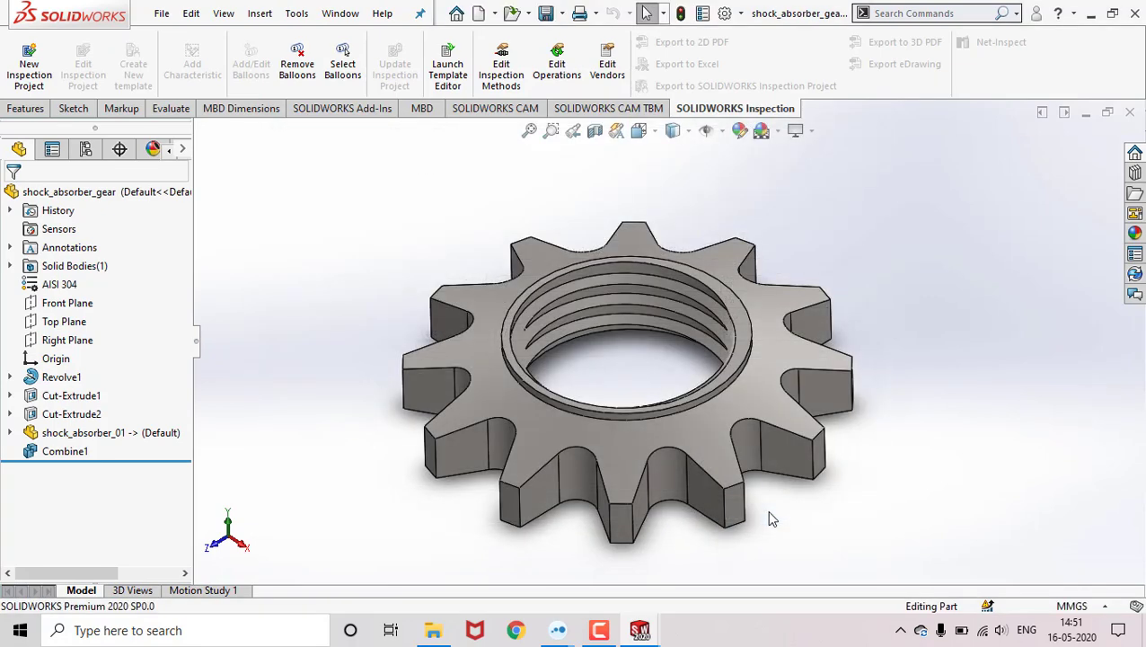
Return to the Assem1 assembly and check the custom properties of the assembly document itself
key("ctrl+Tab")
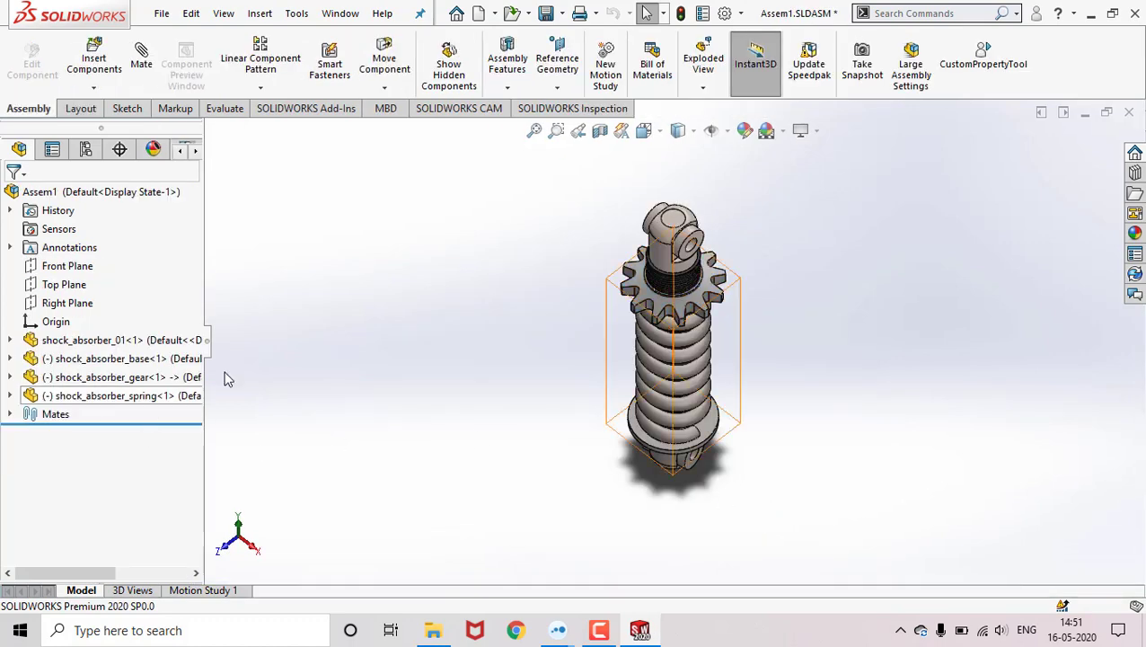
left_click(703, 14)
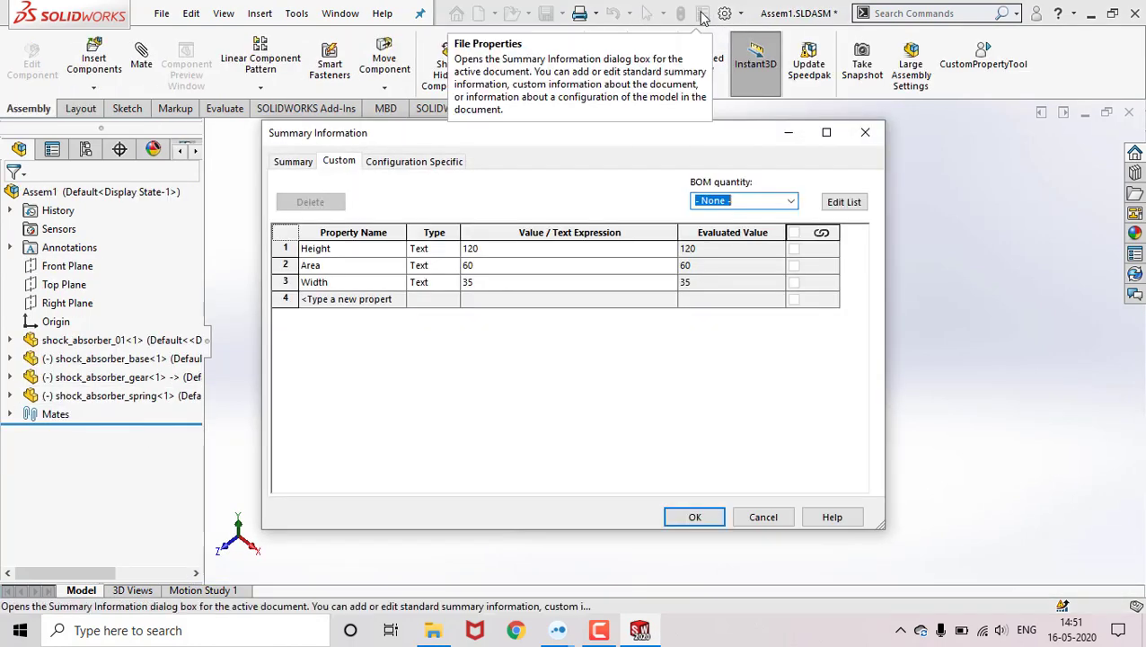
left_click(762, 517)
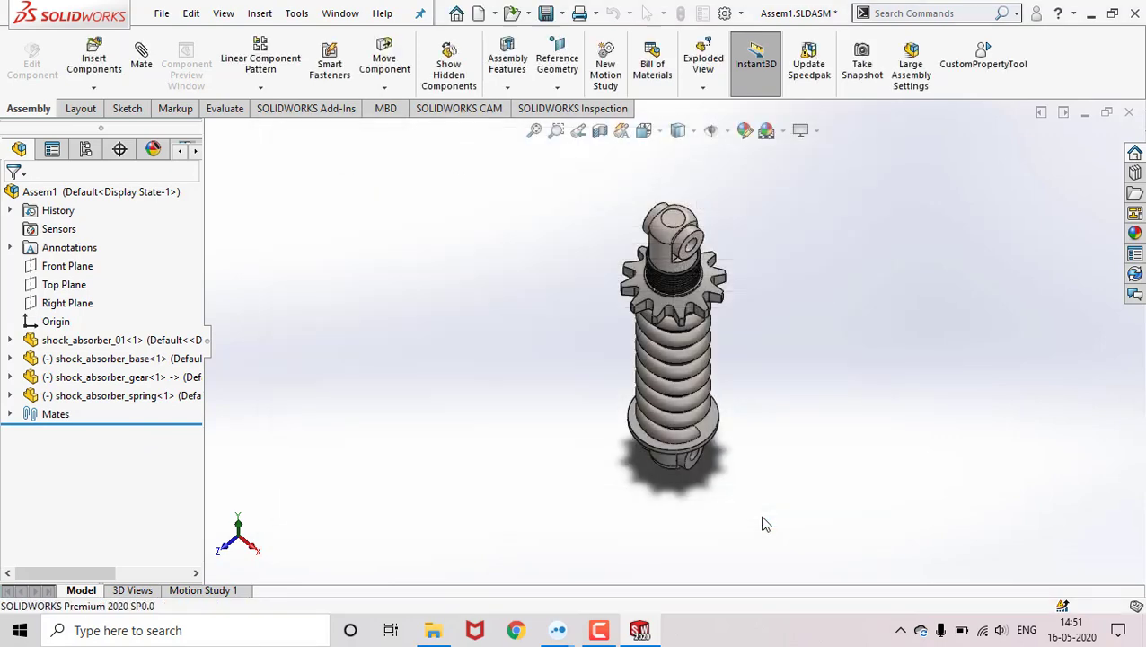